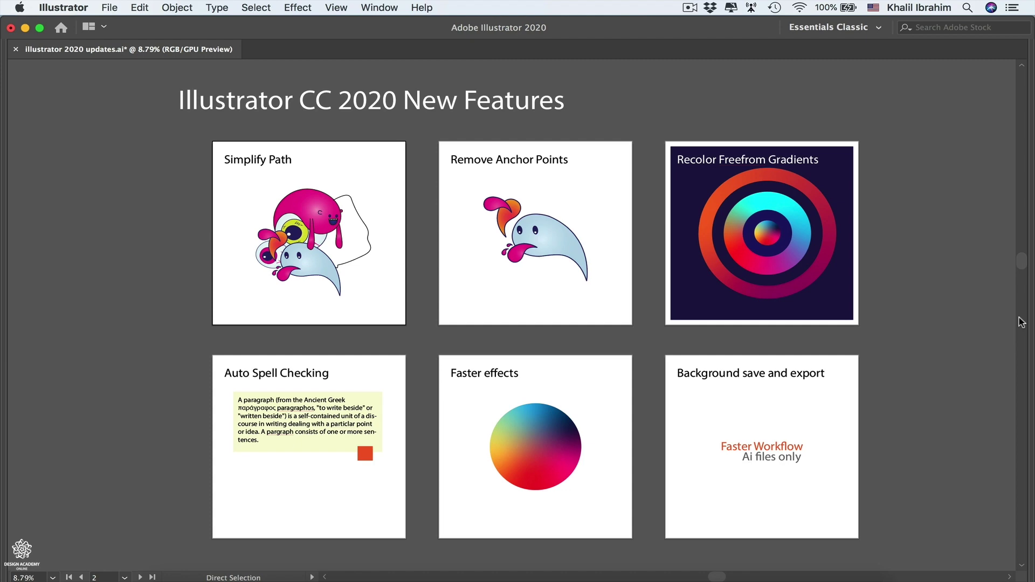
Restore the hidden panels, zoom into the Simplify Path artboard and select the pink blob whole.
key(Tab)
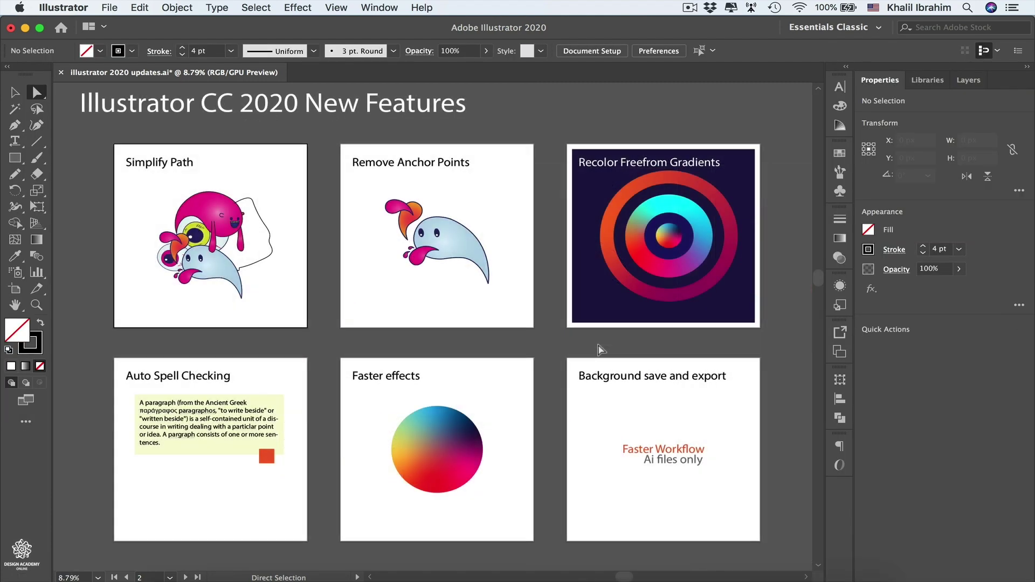
scroll(170, 193, up, 5)
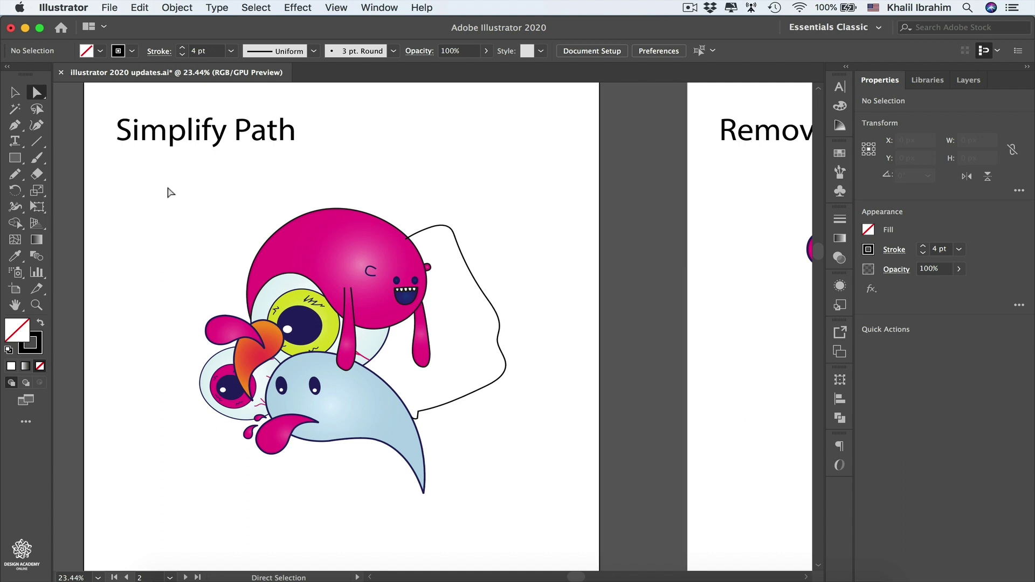
click(368, 219)
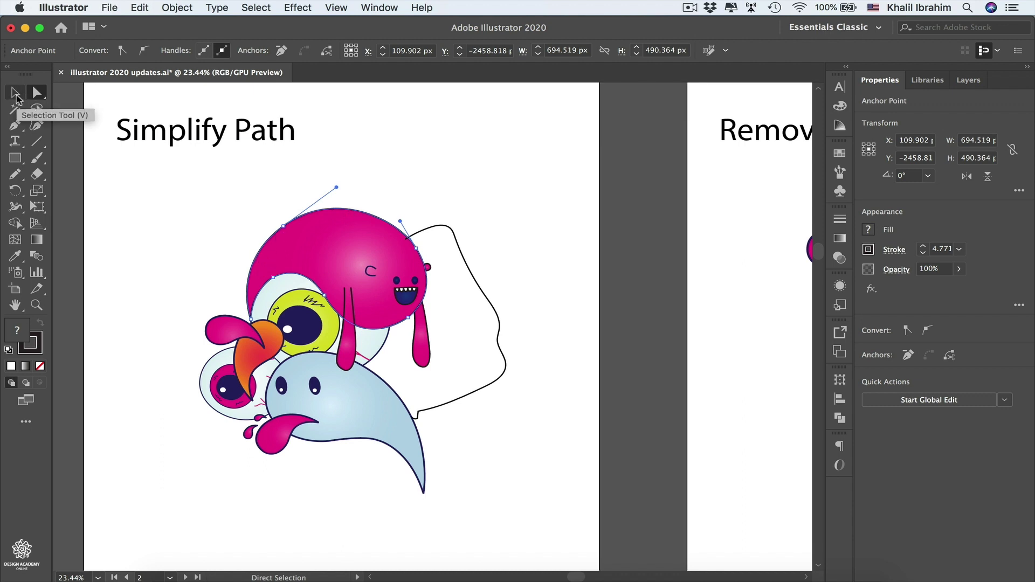
click(15, 95)
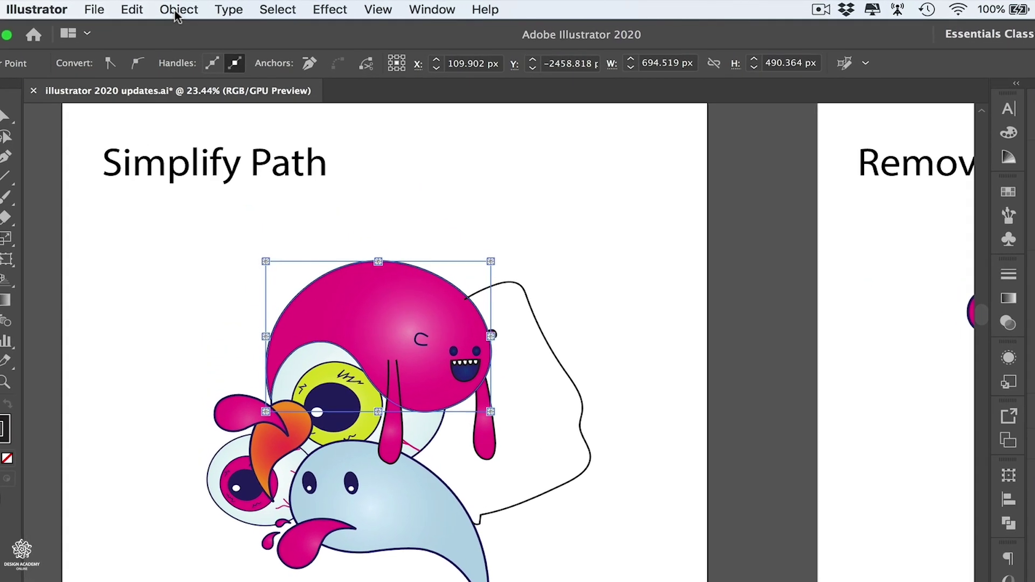
Simplify the pink blob's path, trying 31 and 29 points before settling on Auto-Simplify's 34.
click(174, 7)
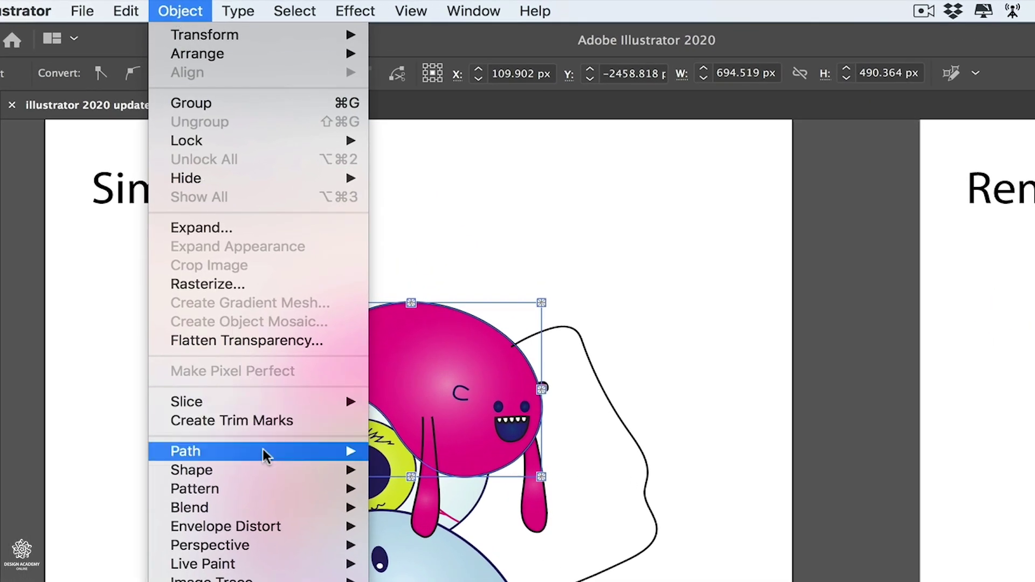
mouse_move(265, 452)
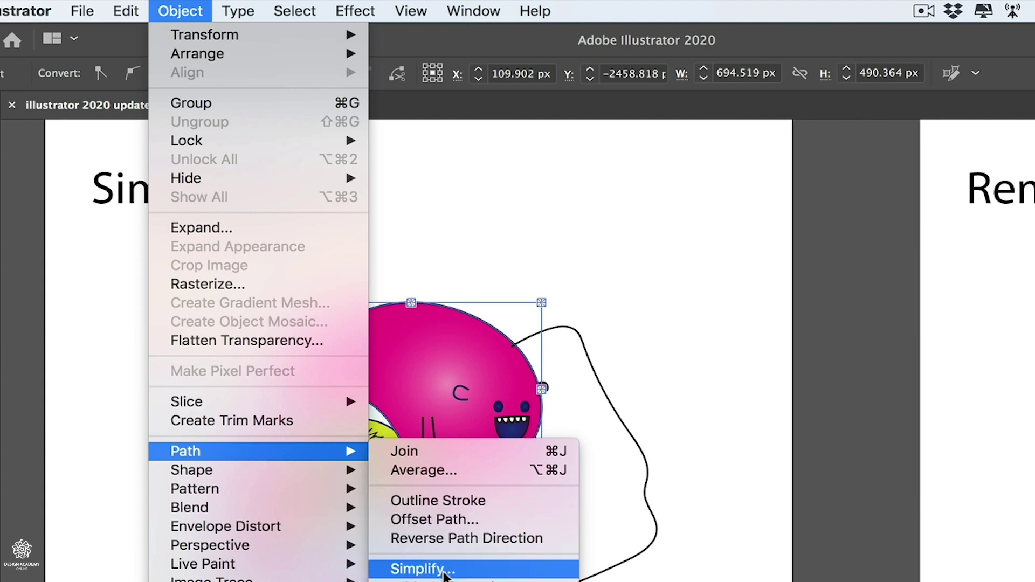
click(443, 568)
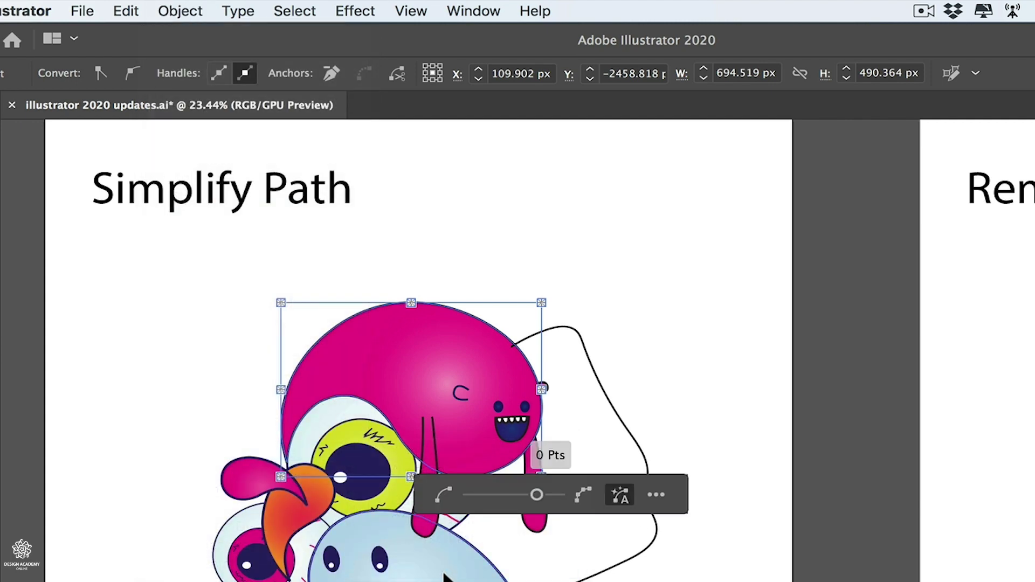
click(621, 494)
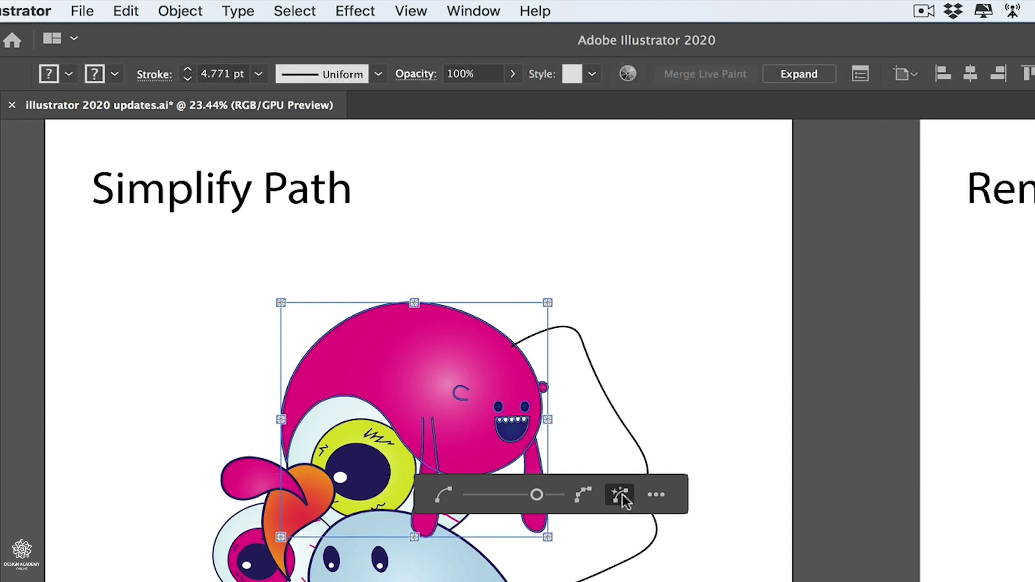
click(504, 493)
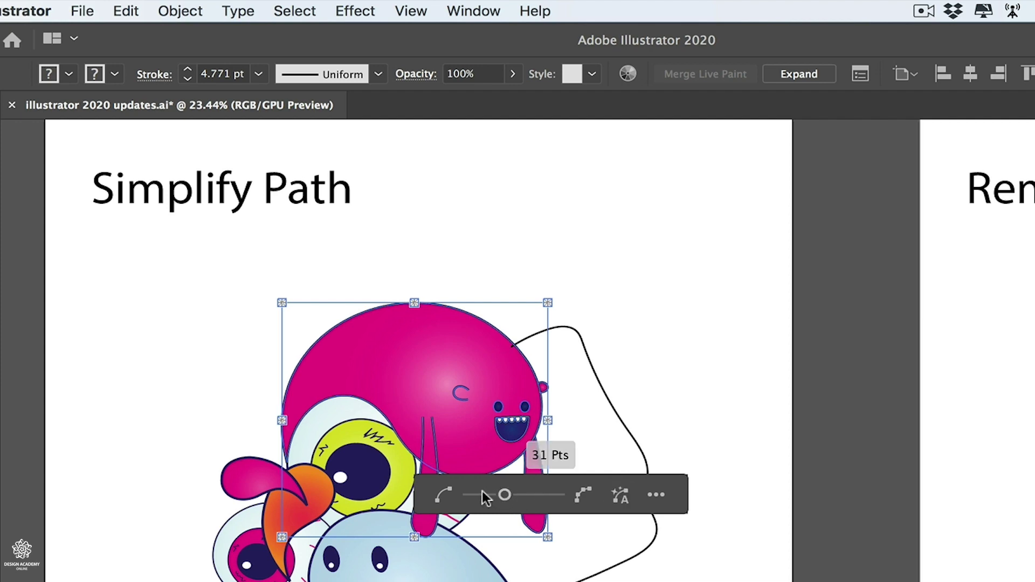
click(468, 493)
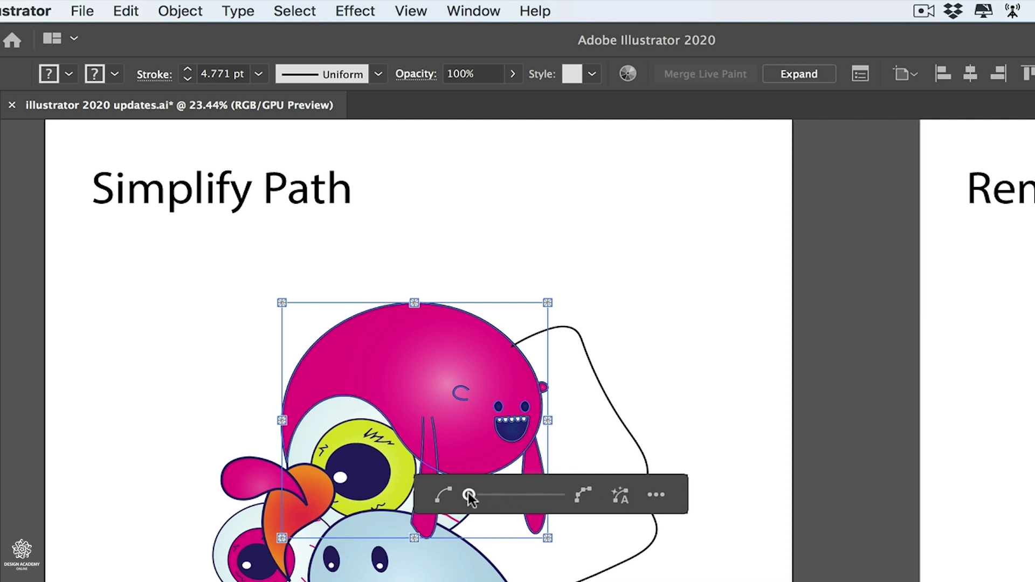
click(626, 493)
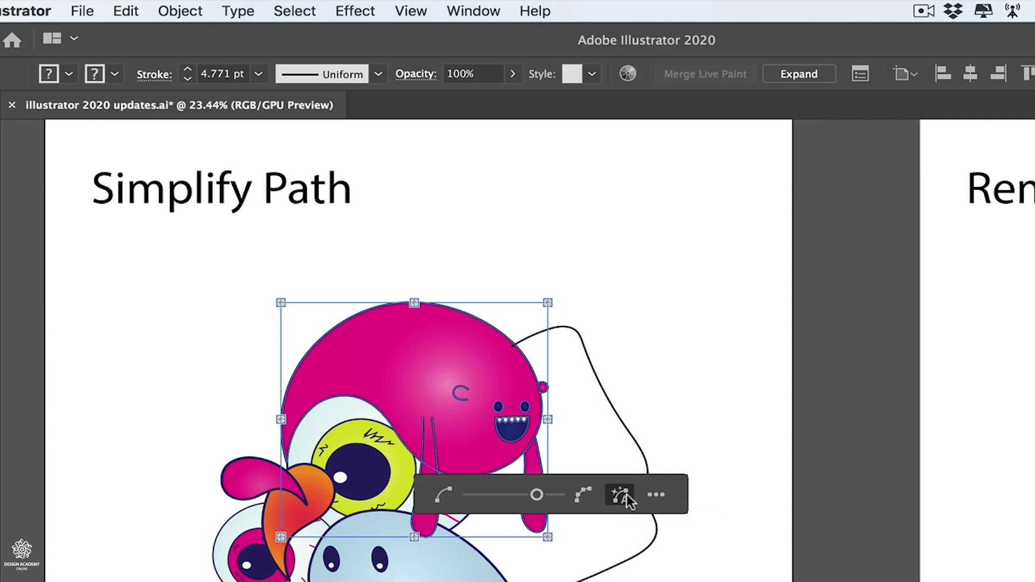
In the full Simplify dialog, vary Simplify Curve and show the original path for comparison.
click(655, 495)
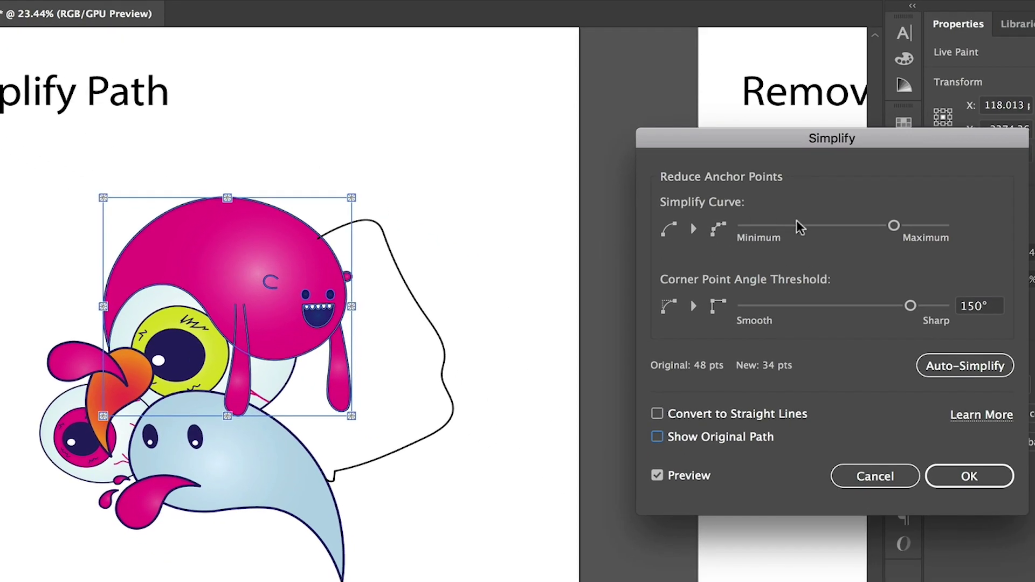
click(798, 226)
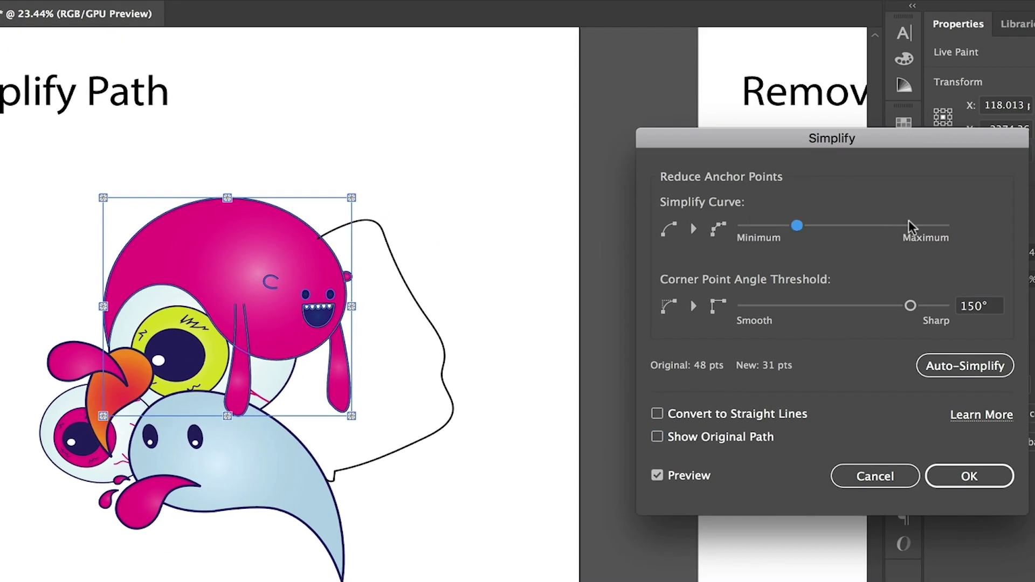
click(939, 227)
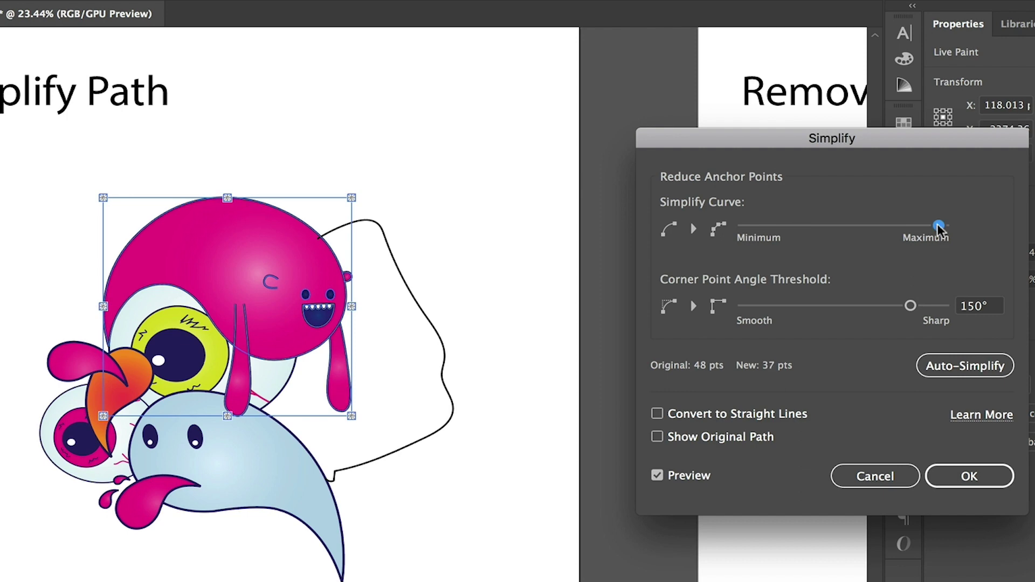
click(657, 437)
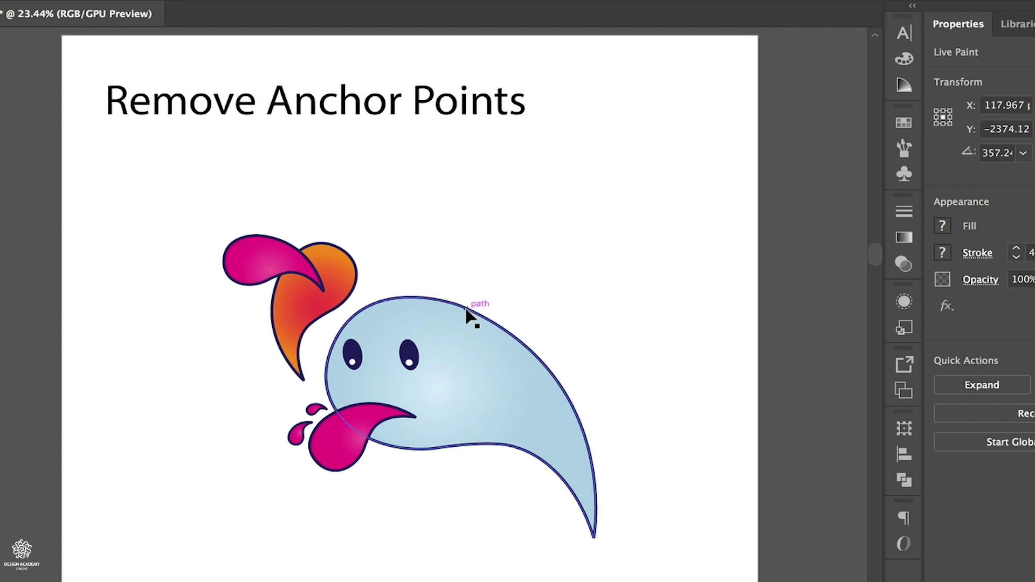
Delete the ghost's top anchor point with the Delete Anchor Point Tool, redoing it after an undo.
key(a)
click(462, 307)
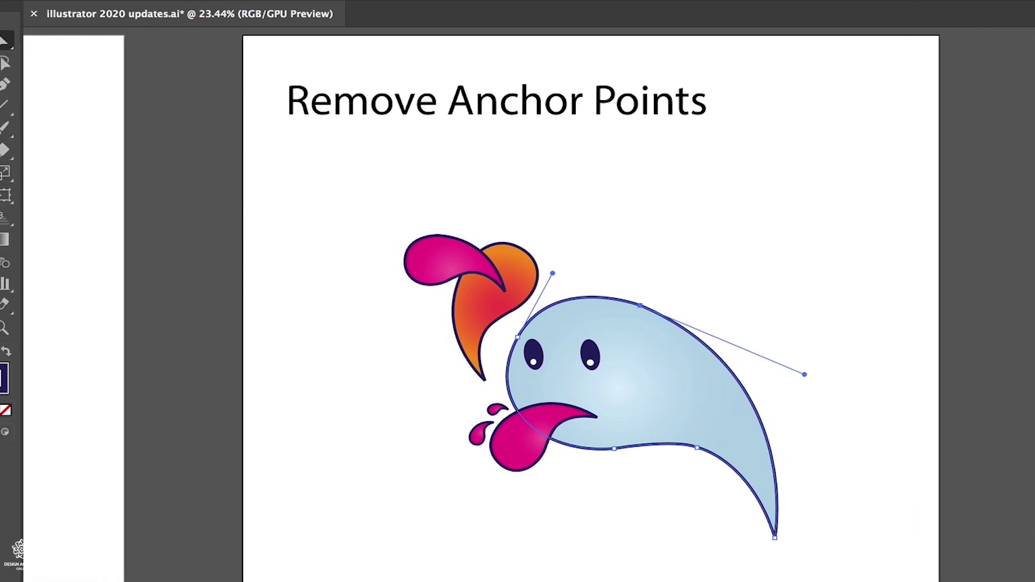
click(16, 85)
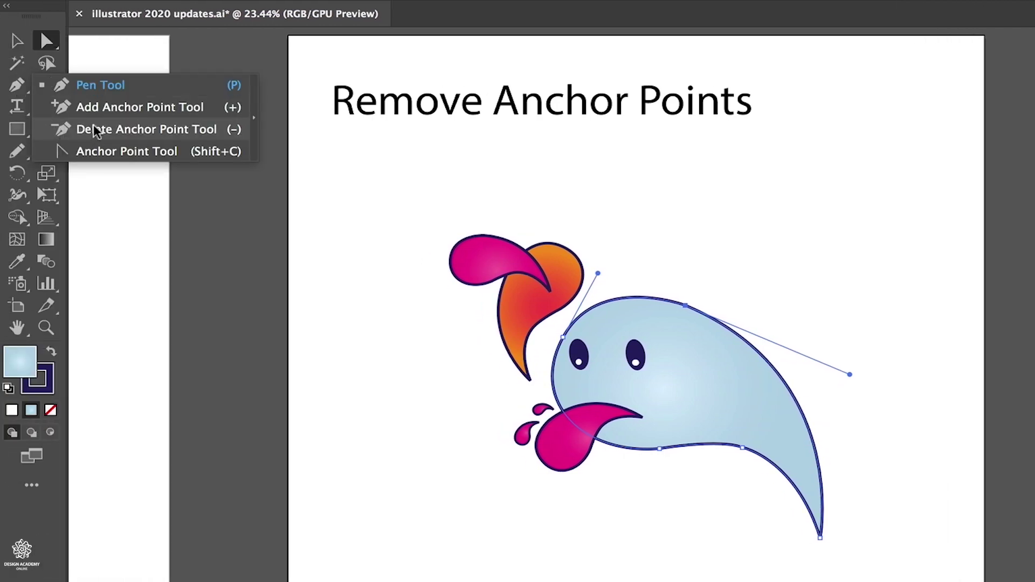
click(162, 137)
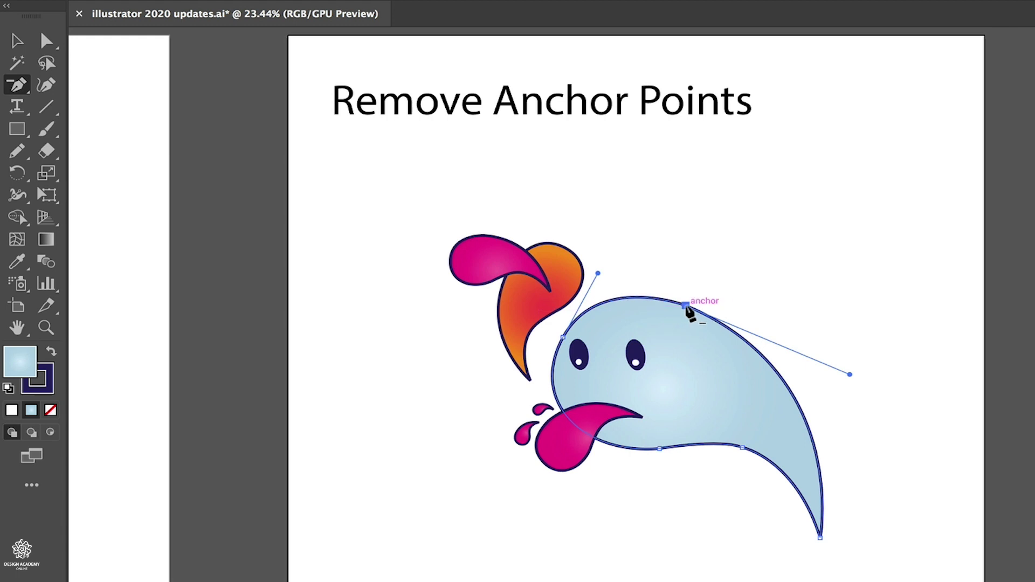
click(685, 305)
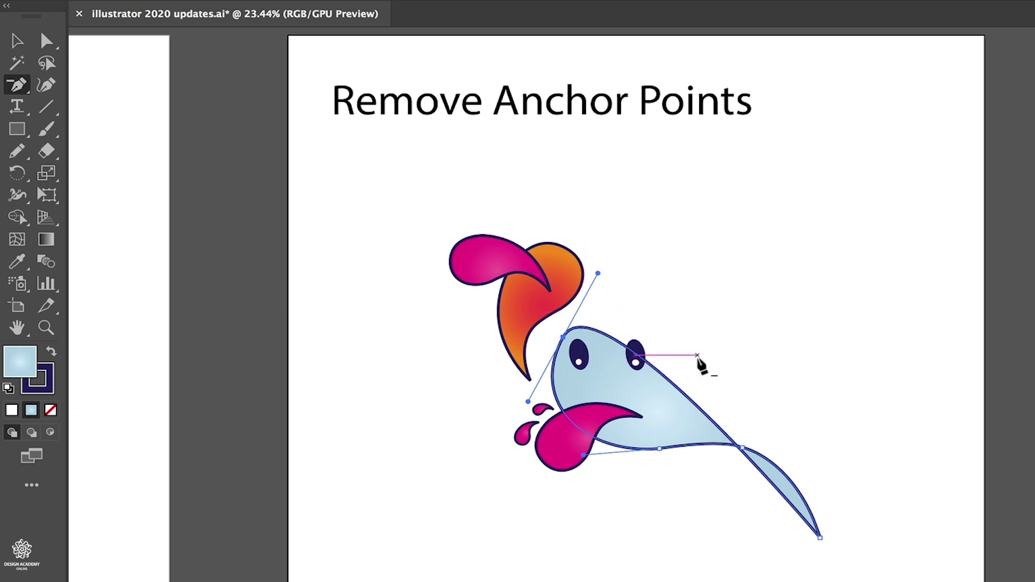
key(ctrl+z)
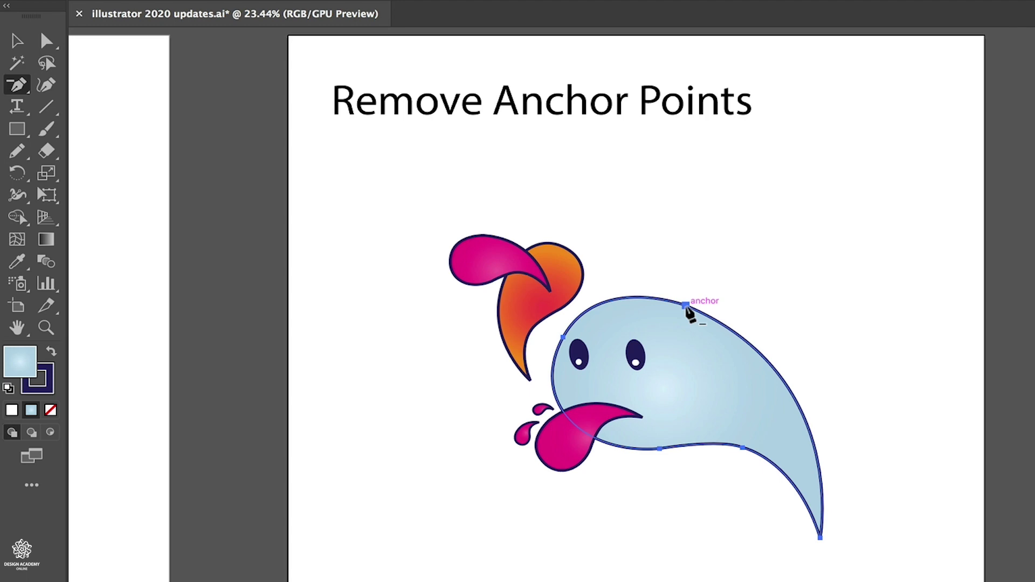
click(685, 305)
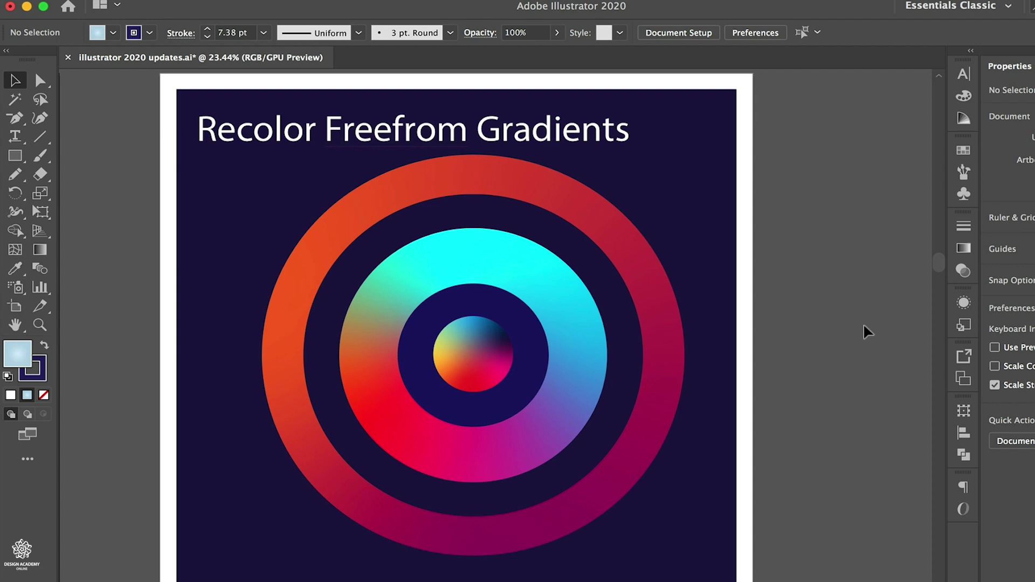
Select the outer red and cyan gradient rings and open Recolor Artwork for them.
click(636, 276)
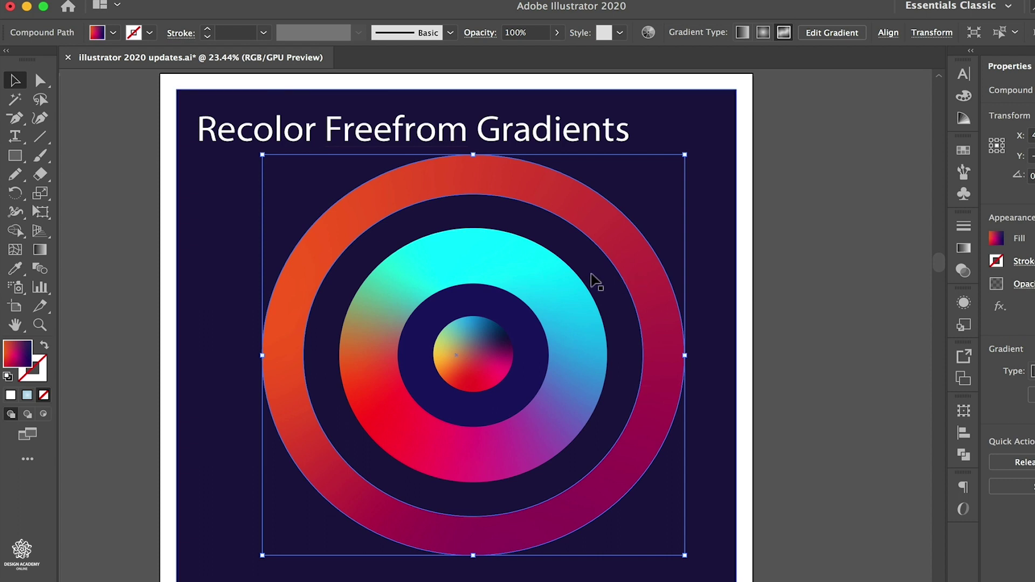
shift+click(557, 292)
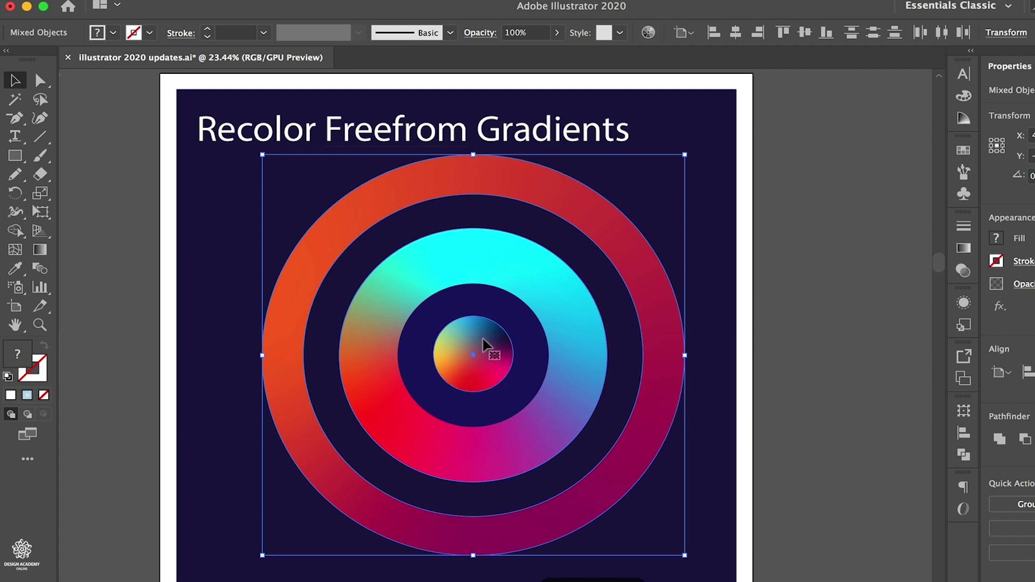
click(648, 33)
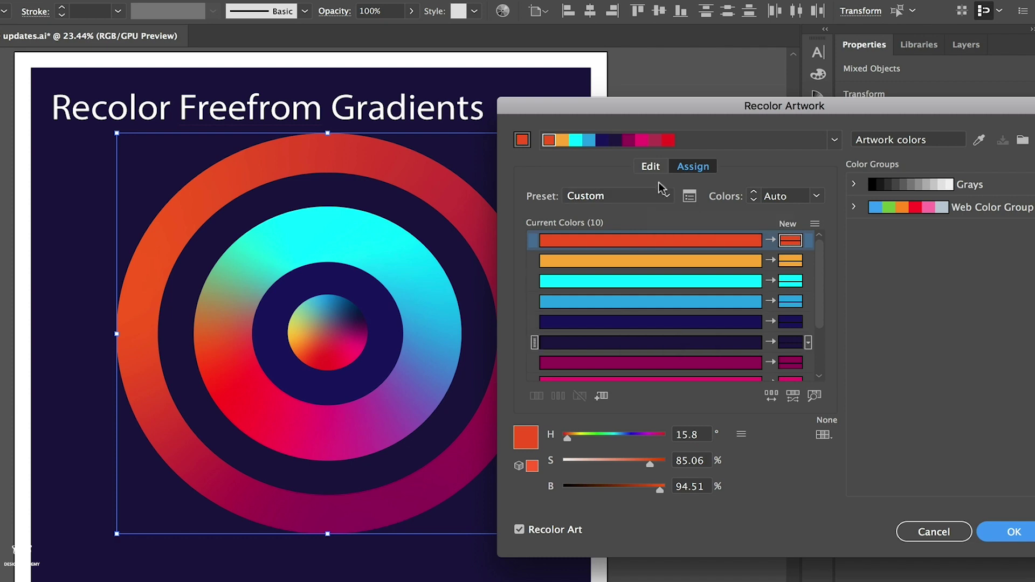
Link the harmony colours on the colour wheel and rotate all ring colours around the hue.
click(651, 166)
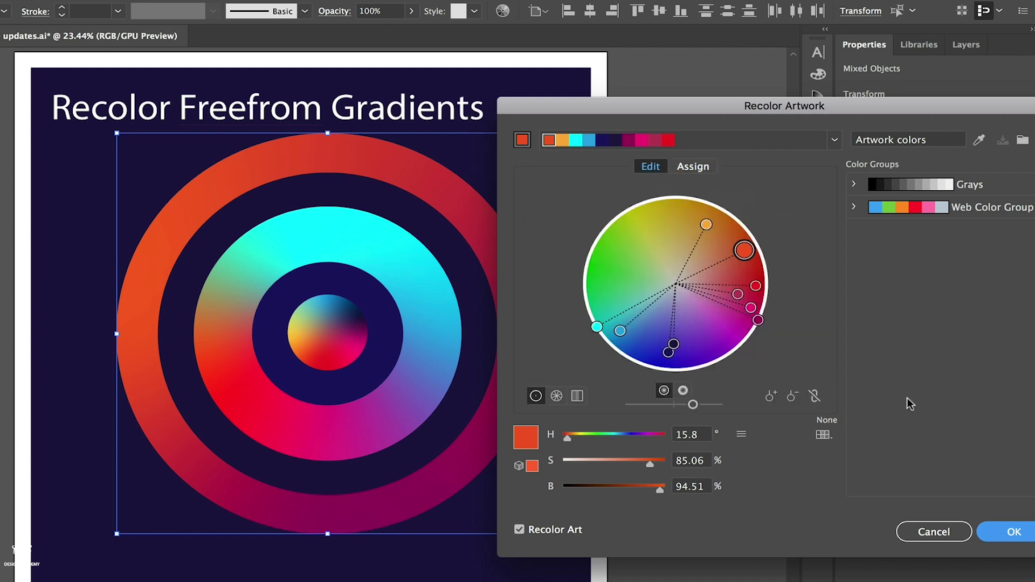
click(810, 400)
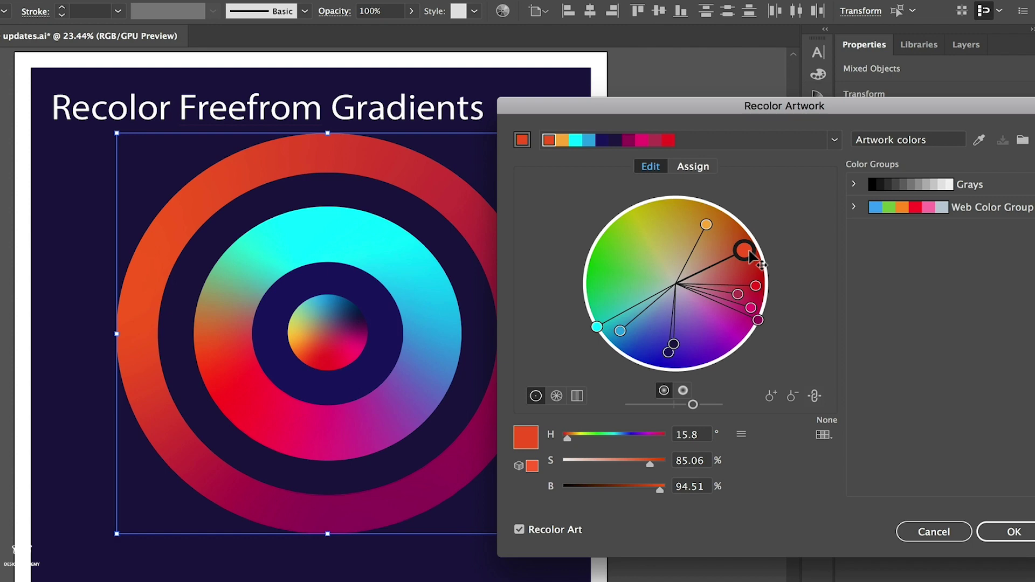
mouse_move(752, 258)
mouse_down()
mouse_move(729, 230)
mouse_move(766, 289)
mouse_move(745, 251)
mouse_move(744, 261)
mouse_move(666, 209)
mouse_move(611, 262)
mouse_up()
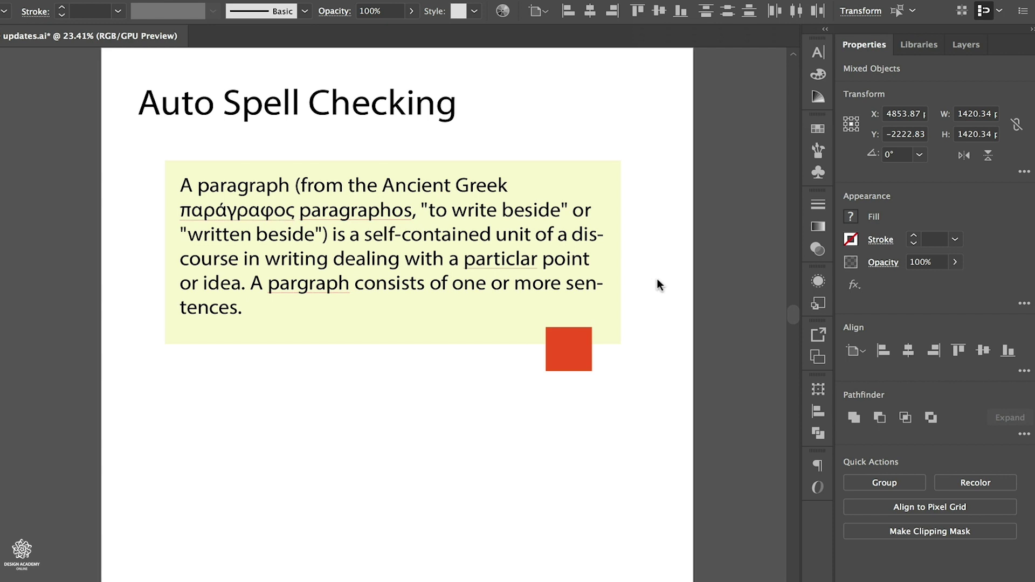
click(646, 254)
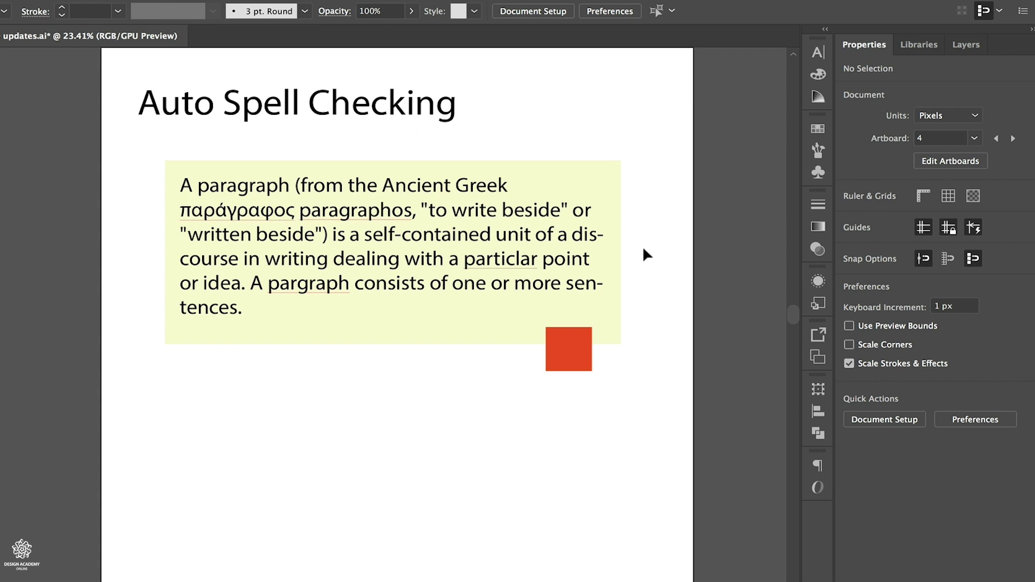
click(453, 261)
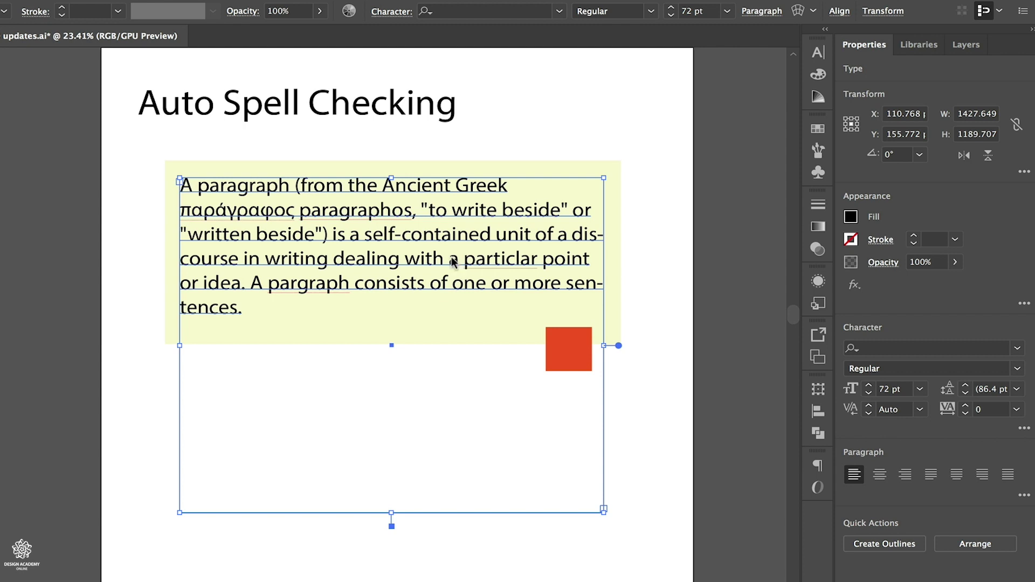
right_click(452, 262)
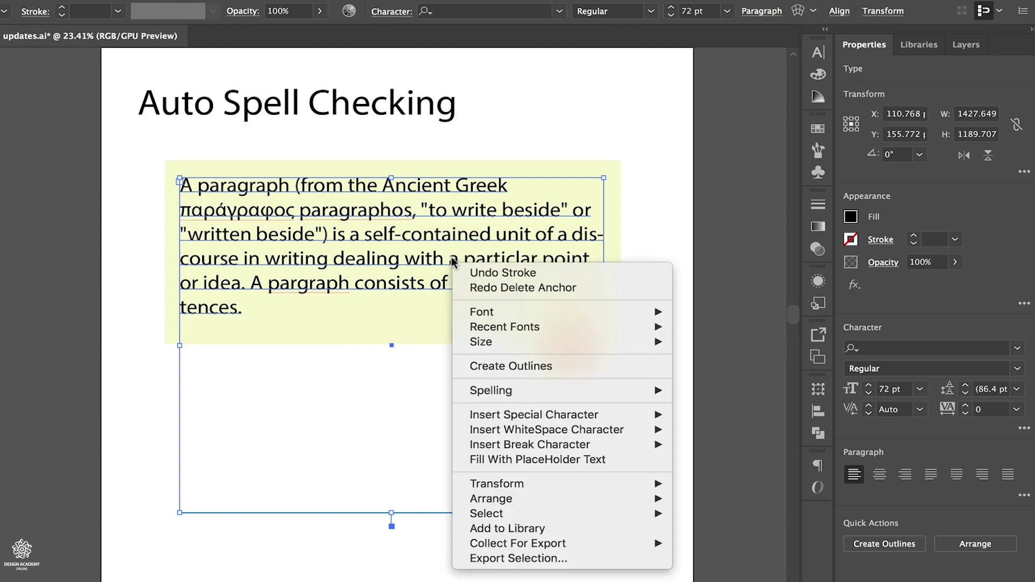
mouse_move(561, 389)
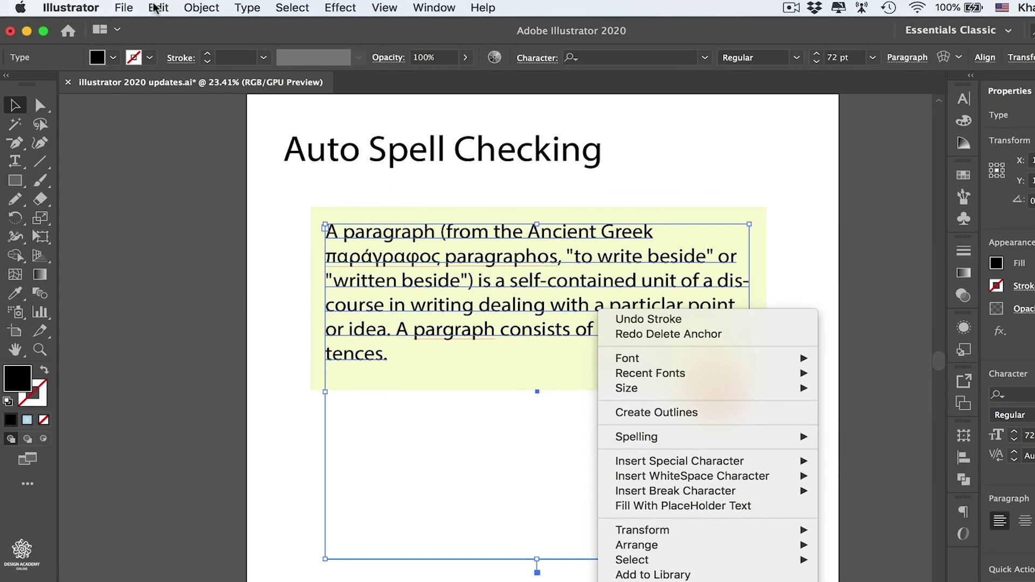
click(155, 9)
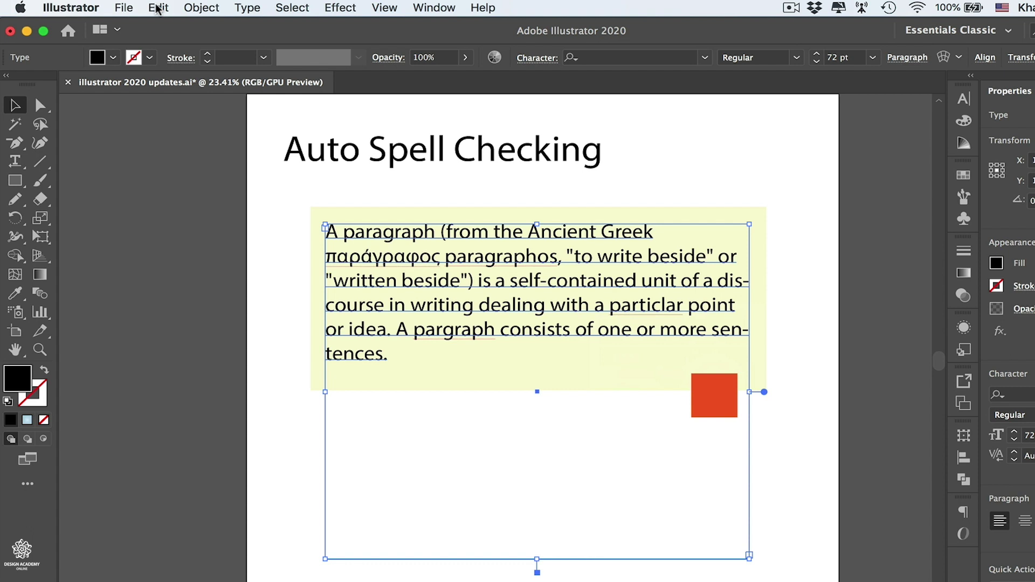
click(157, 7)
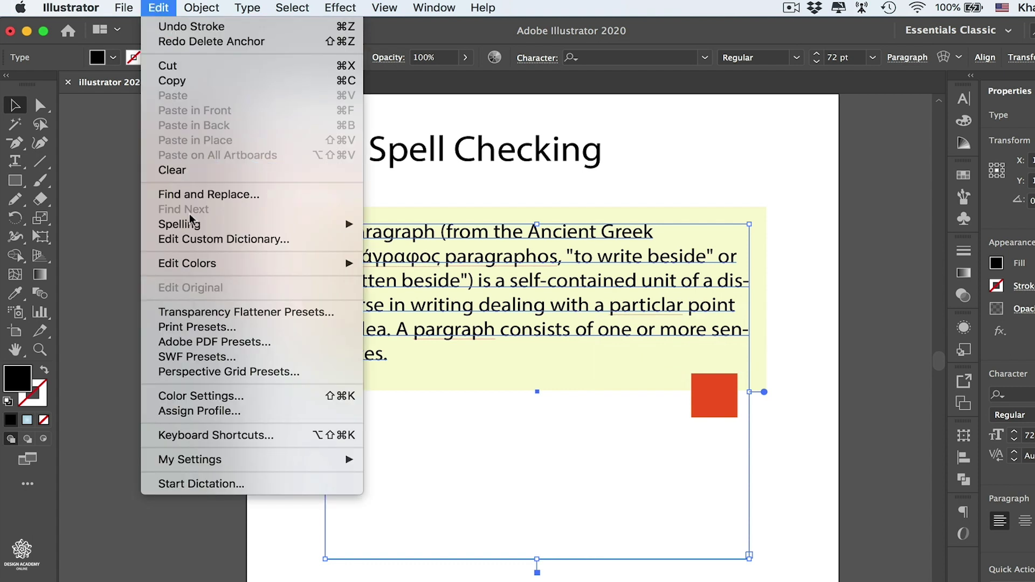
mouse_move(190, 229)
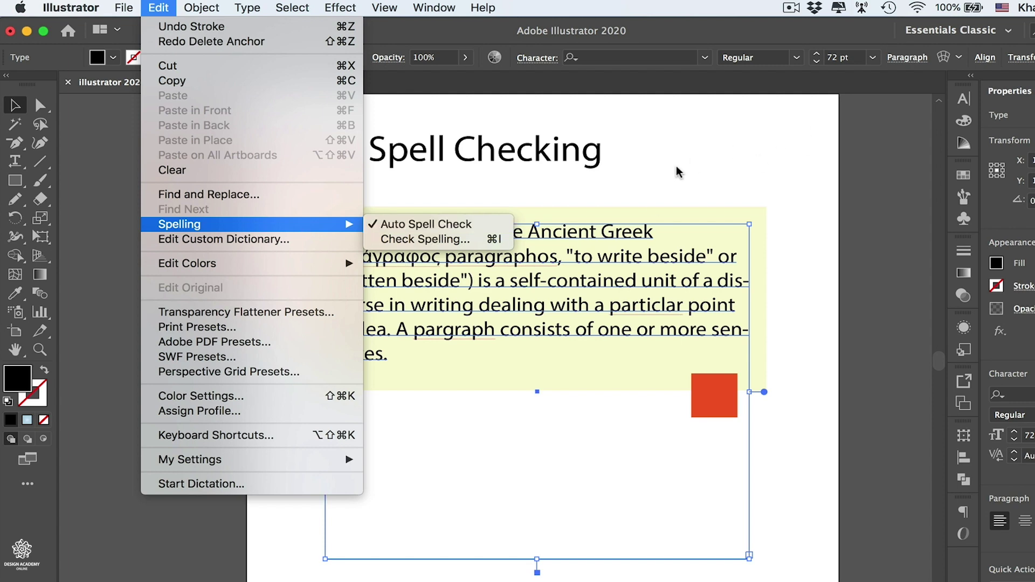
click(648, 191)
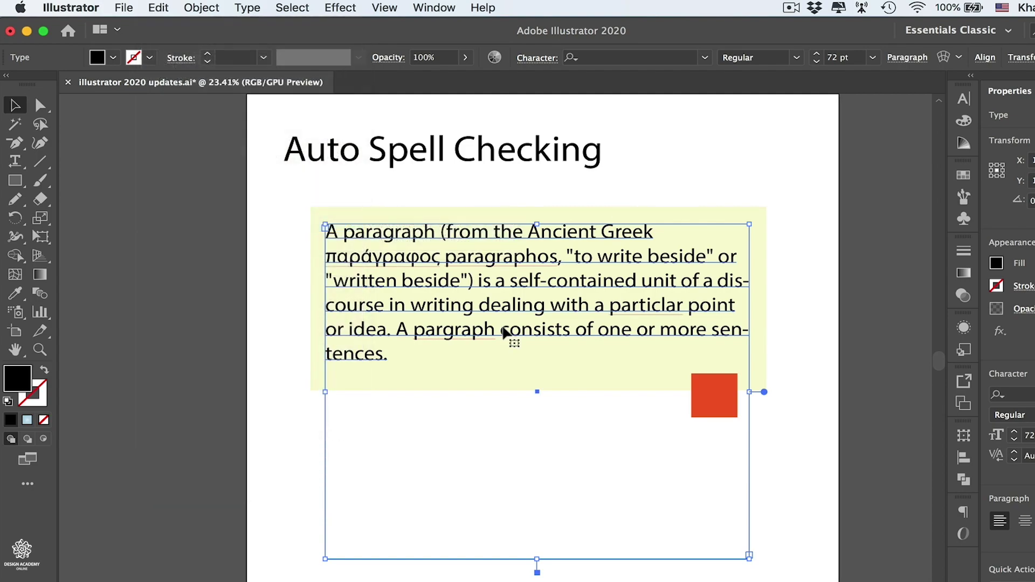
Zoom into the paragraph and replace 'particlar' with the suggested 'particular', then zoom back out.
scroll(503, 330, up, 5)
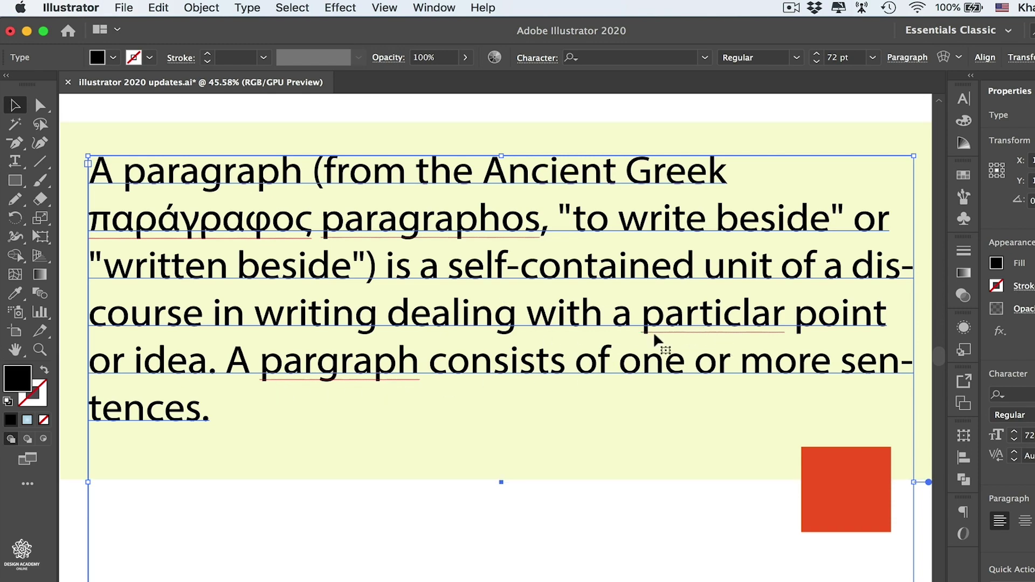
scroll(692, 325, up, 5)
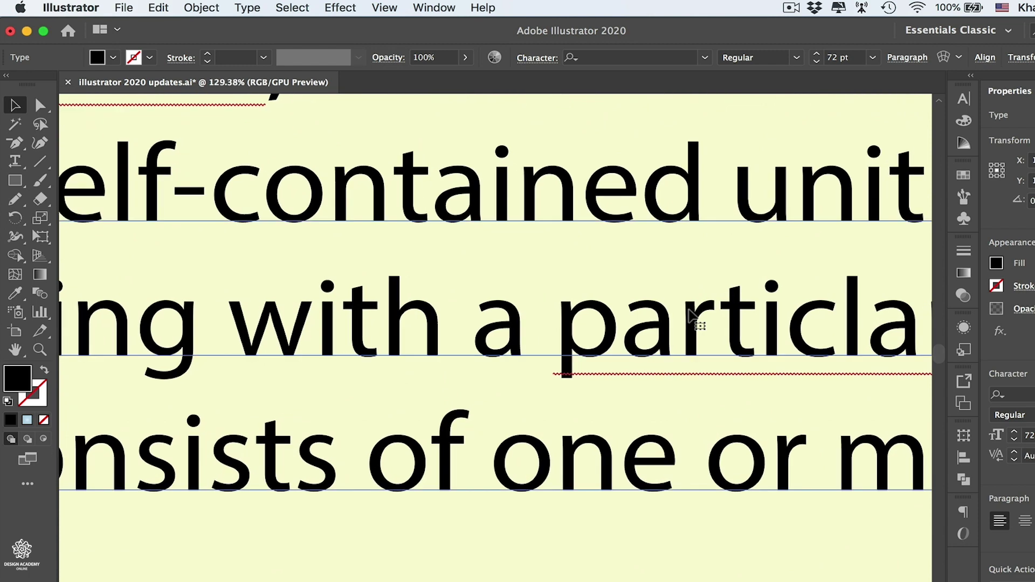
scroll(690, 312, right, 3)
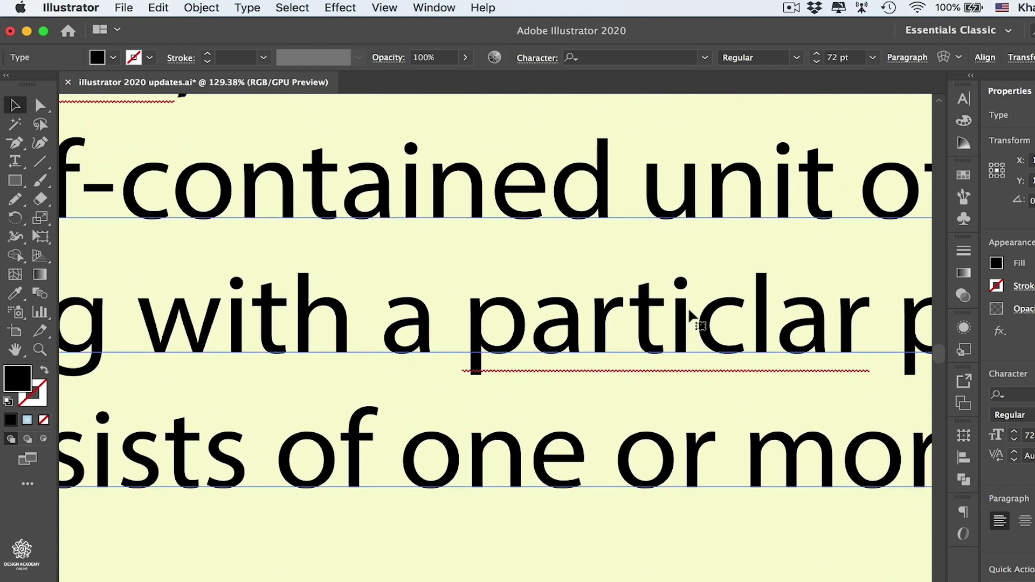
key(t)
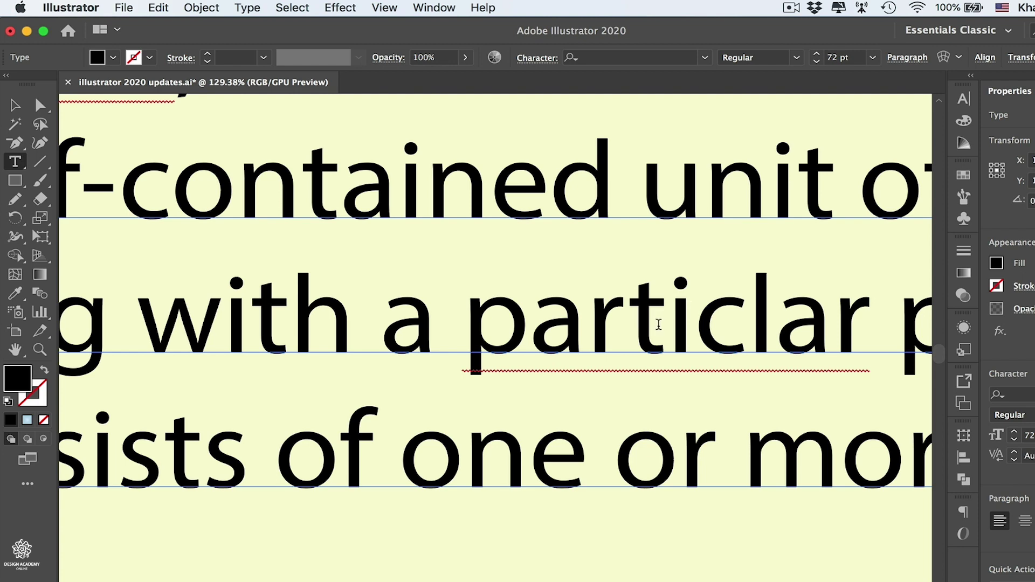
click(659, 325)
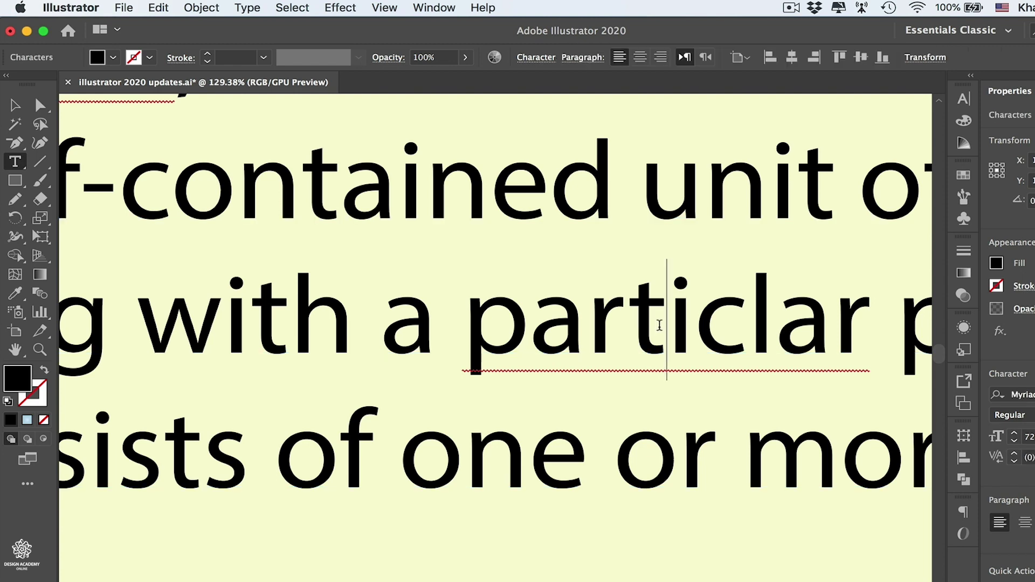
right_click(659, 326)
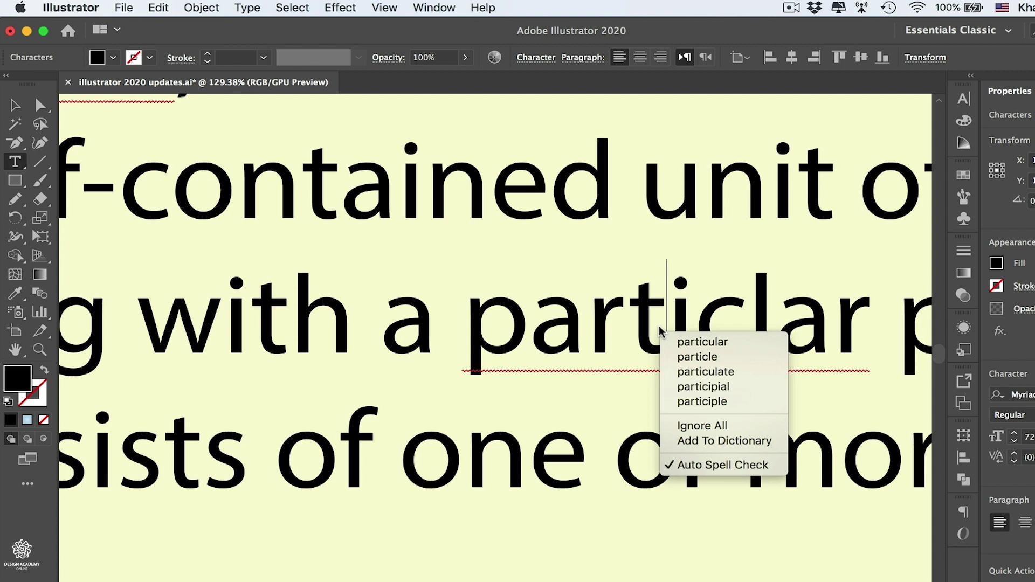
click(740, 348)
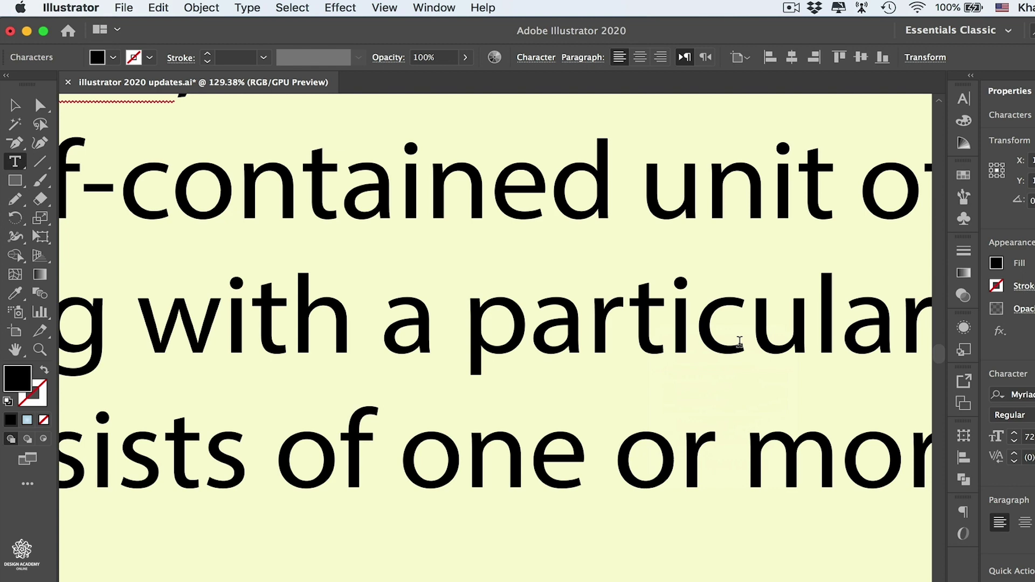
key(super+0)
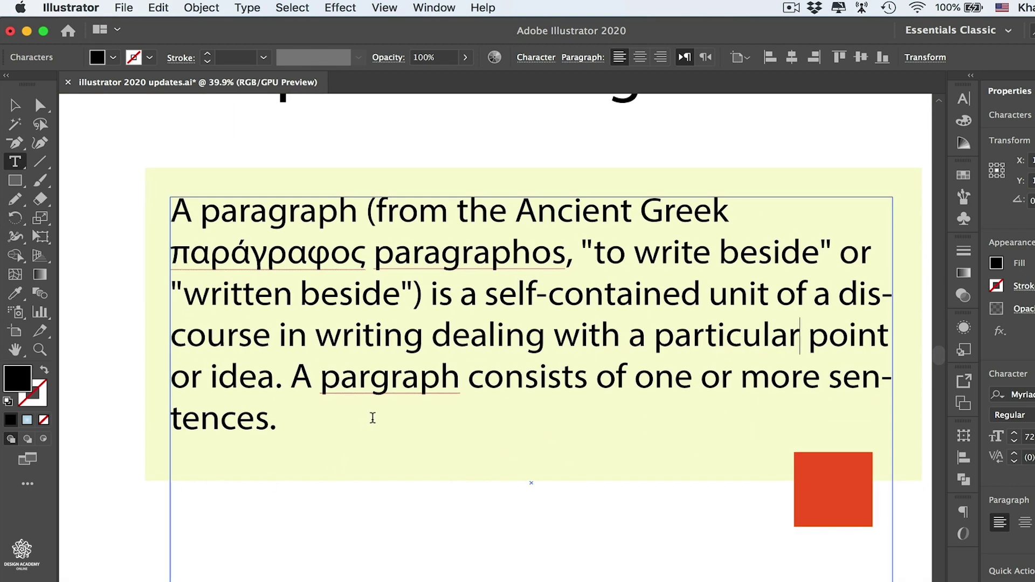
Replace 'pargraph' with 'paragraph' and view the Greek word's Ignore All and Add To Dictionary options.
right_click(398, 387)
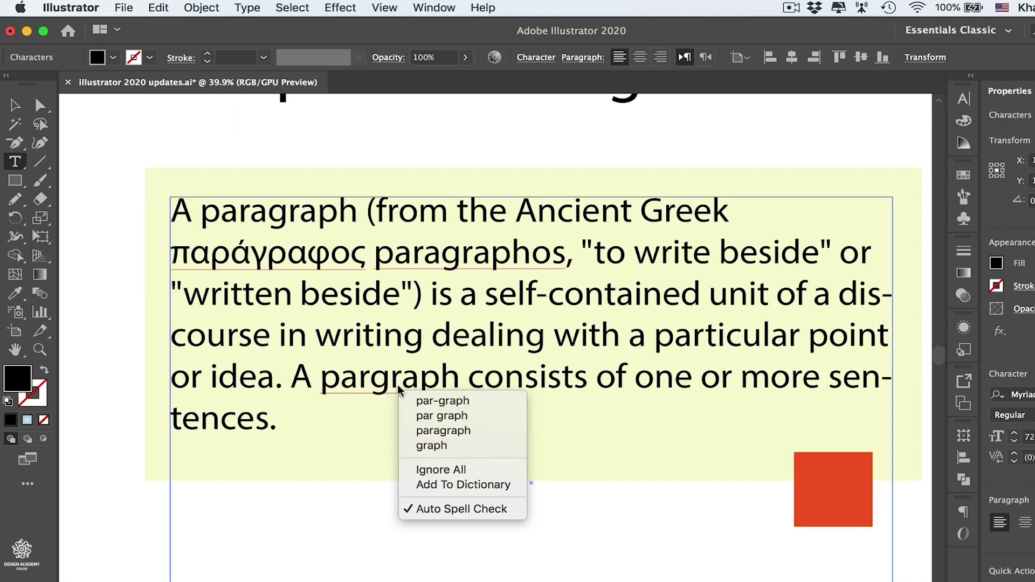
click(477, 432)
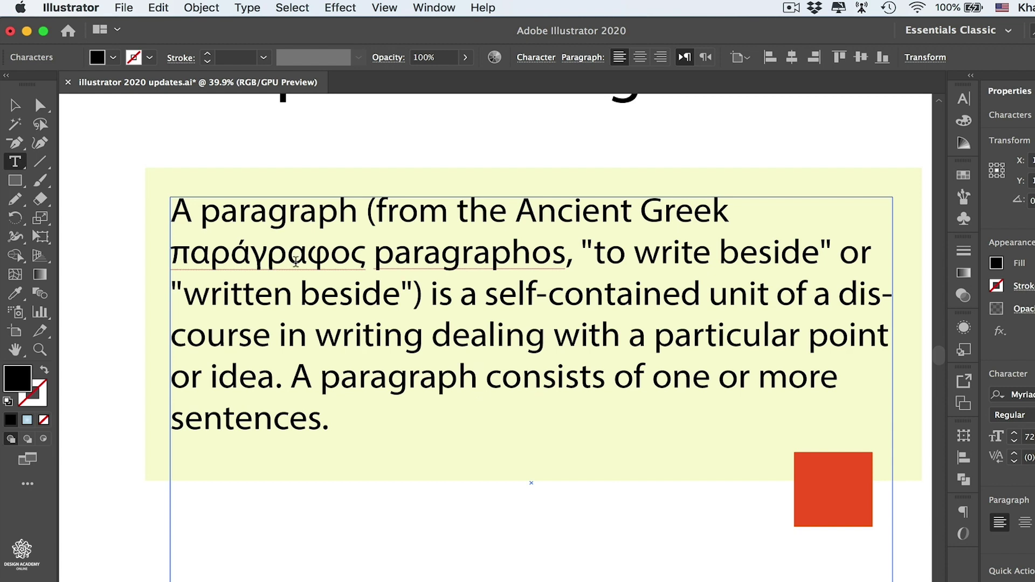
right_click(296, 263)
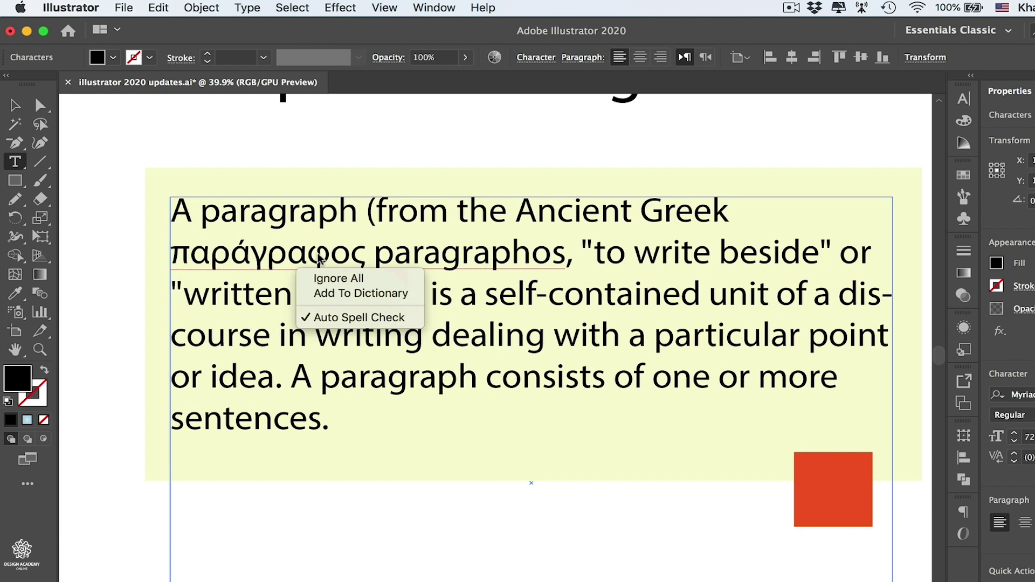
right_click(289, 263)
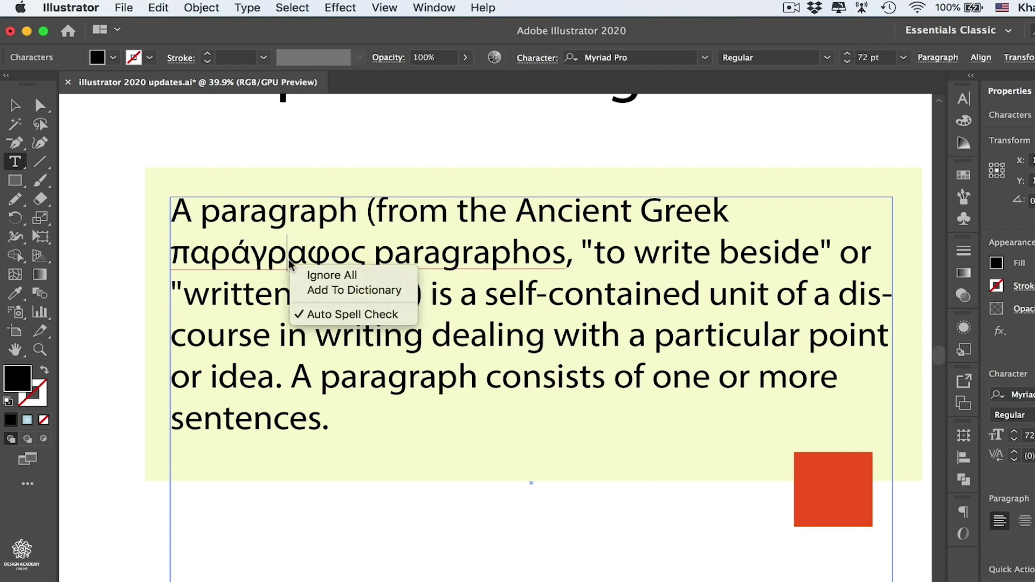
Open the Character panel and inspect its language list, set to English: USA.
click(966, 105)
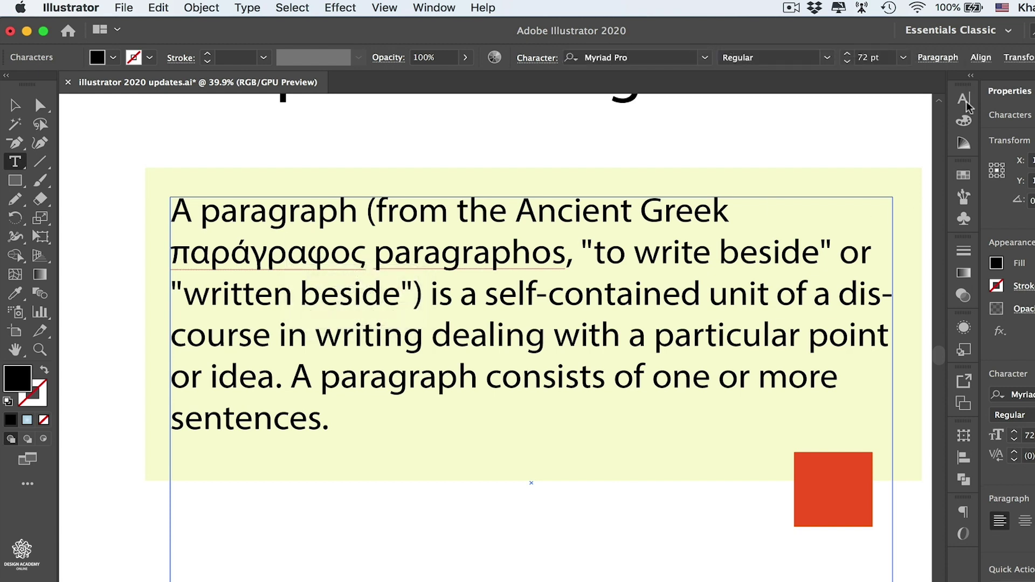
click(964, 101)
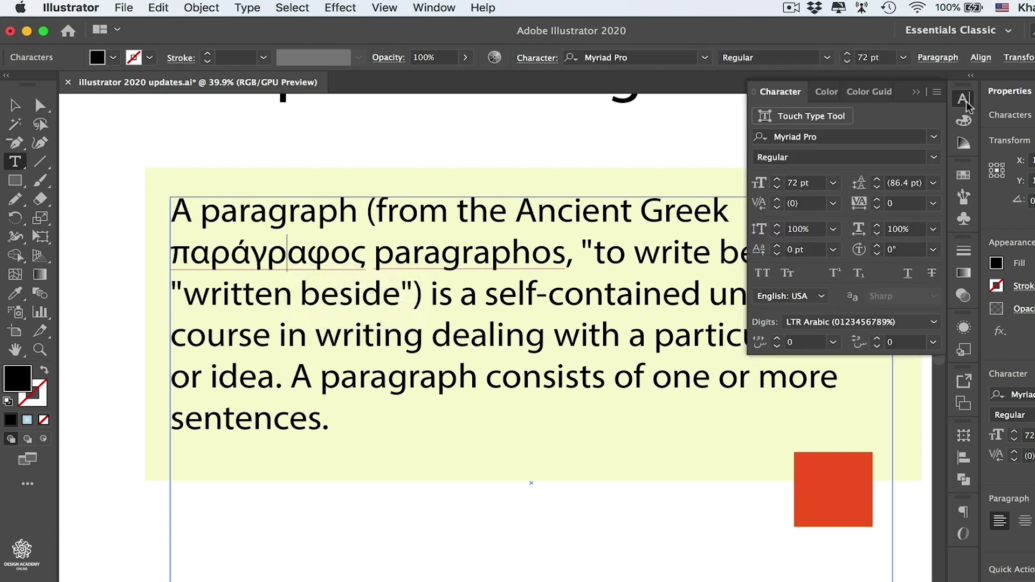
click(821, 298)
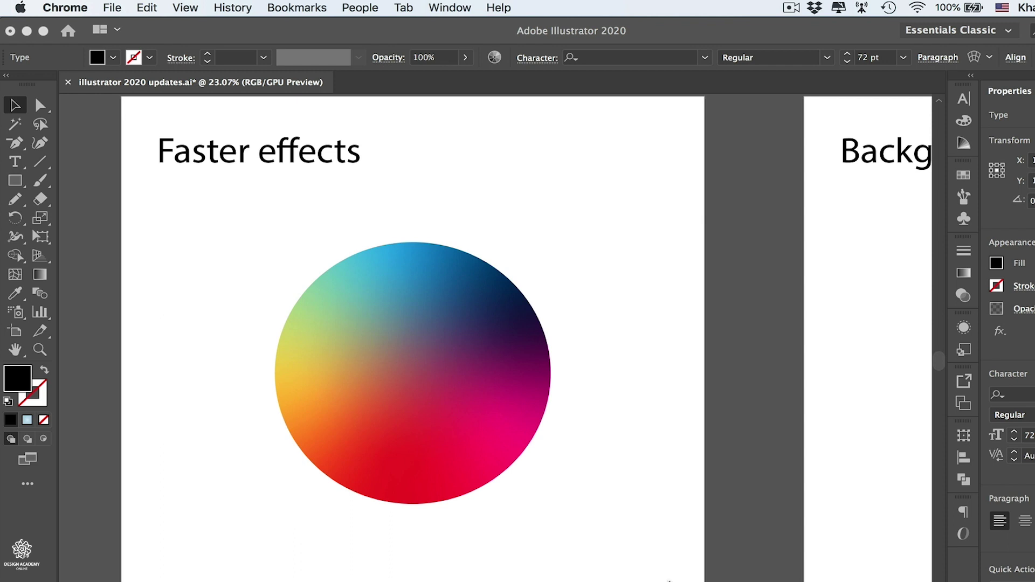
Apply a 9.6-pixel Gaussian Blur to the gradient circle, previewing it while adjusting the radius.
click(605, 451)
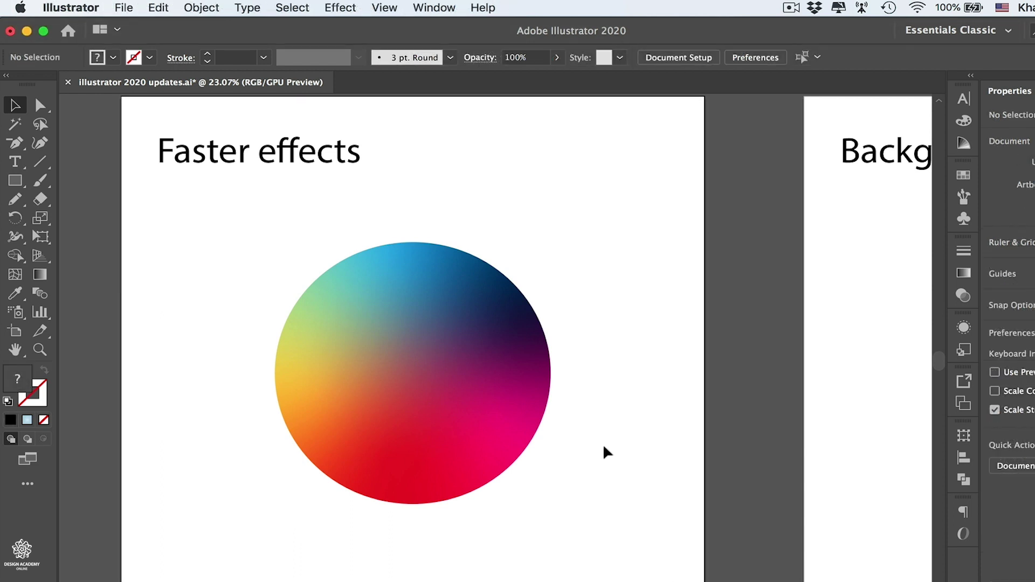
click(478, 414)
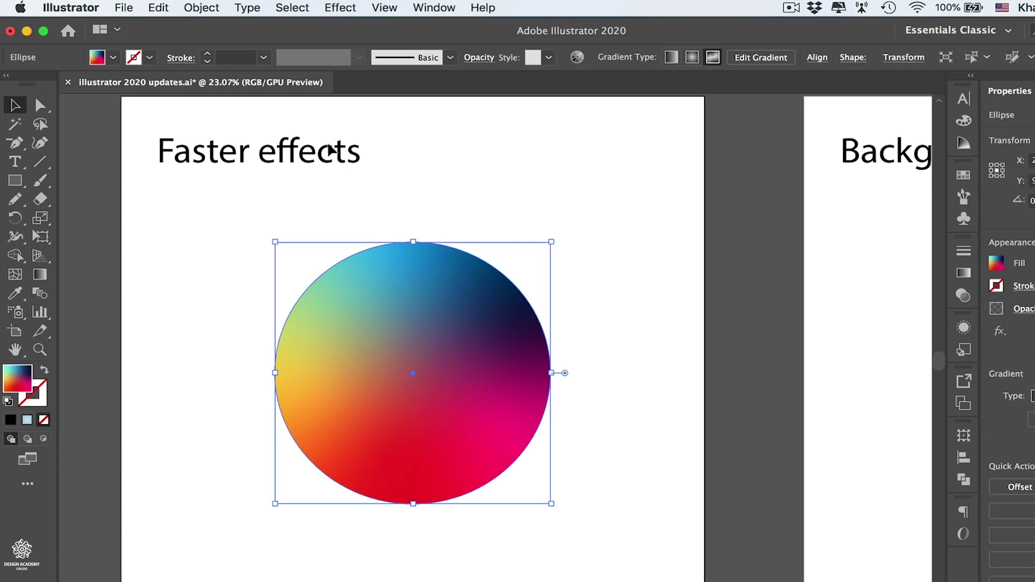
click(340, 8)
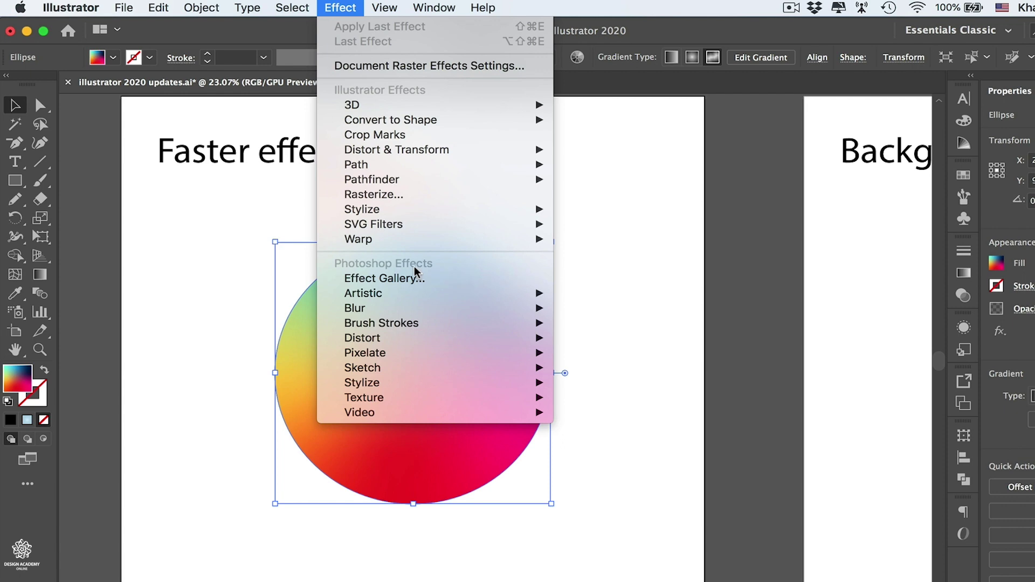
mouse_move(388, 310)
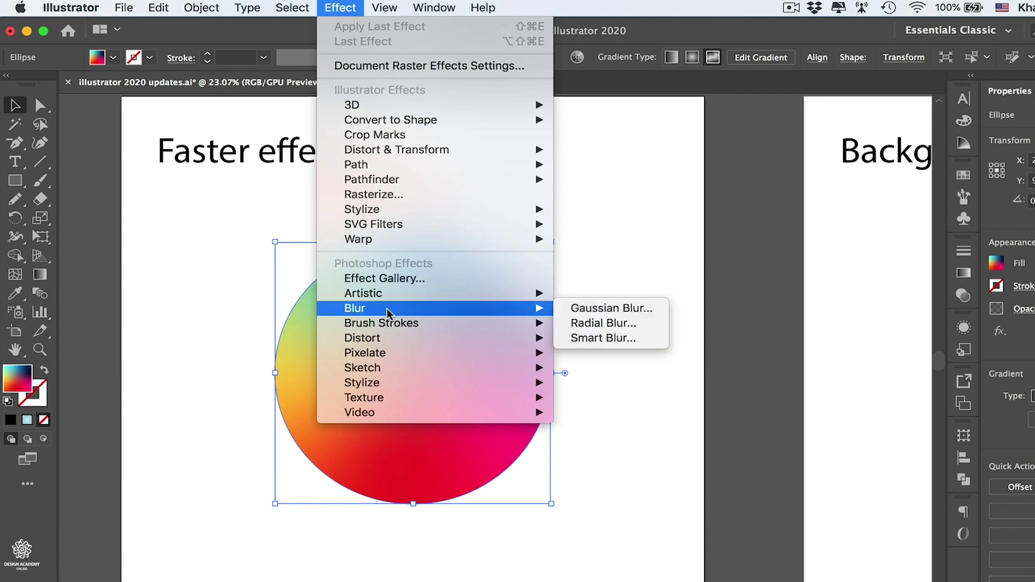
click(590, 308)
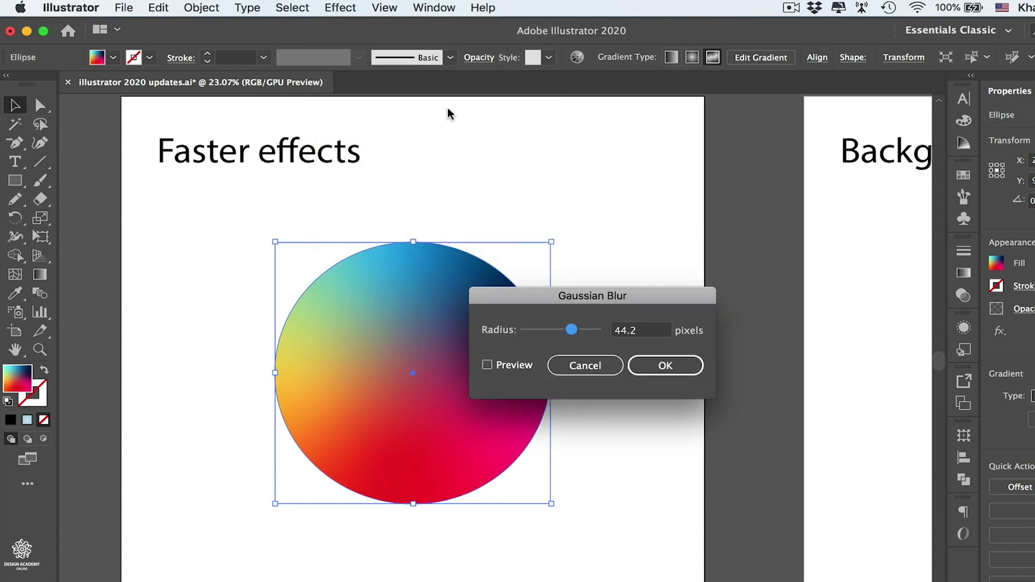
click(487, 365)
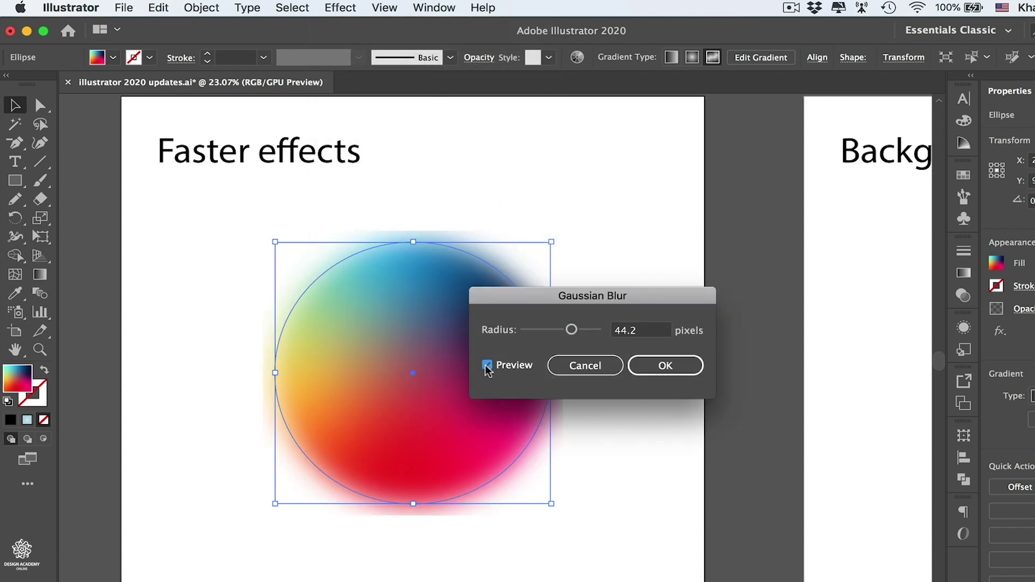
drag(547, 296, 660, 232)
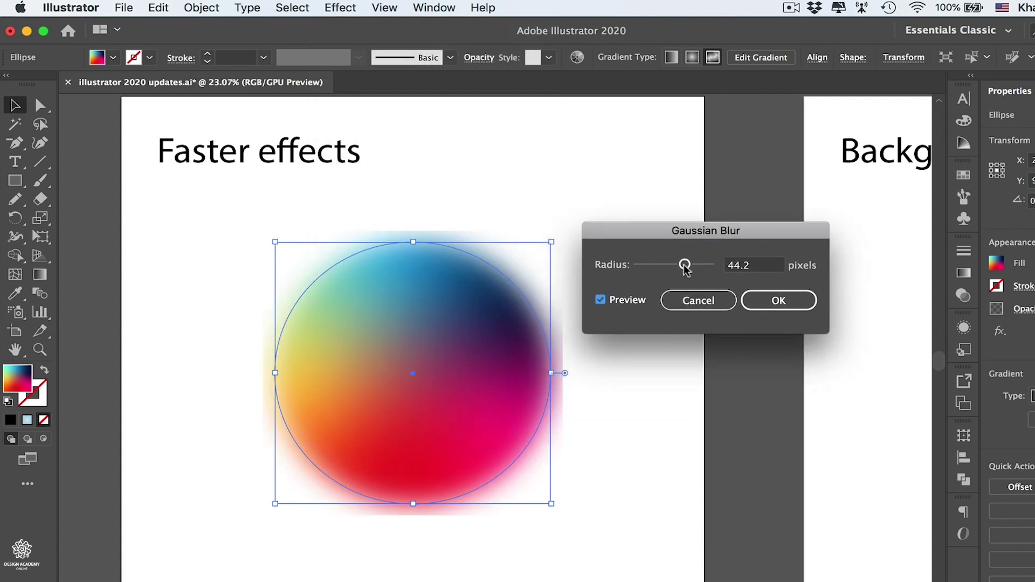
mouse_move(669, 269)
mouse_down()
mouse_move(645, 268)
mouse_move(680, 271)
mouse_up()
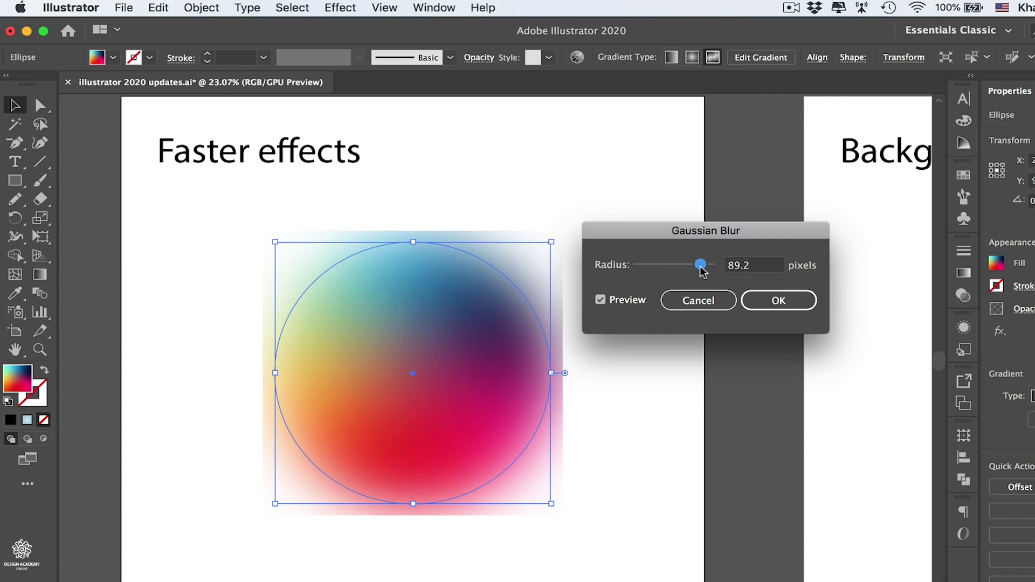
drag(701, 268, 672, 267)
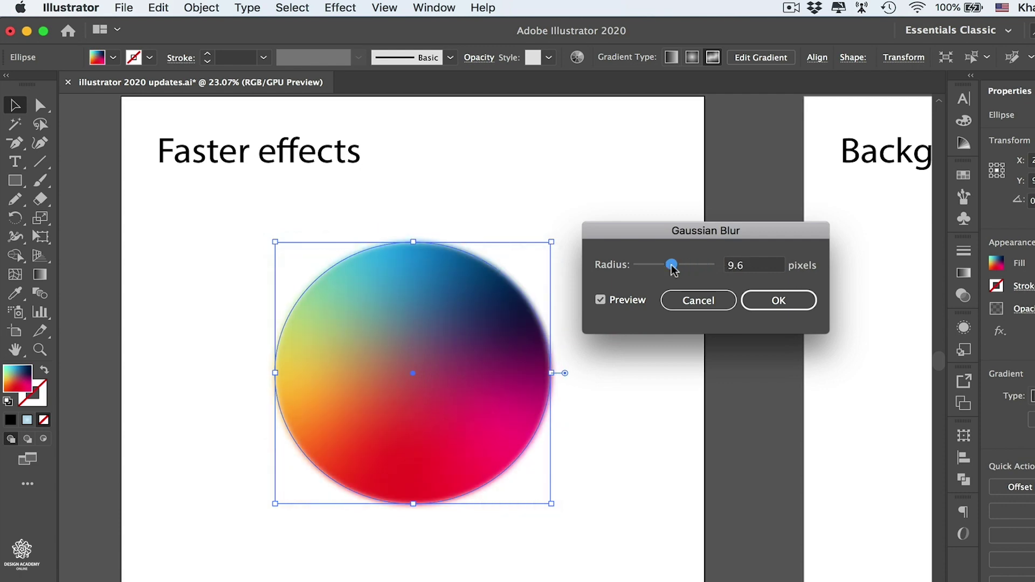
click(789, 301)
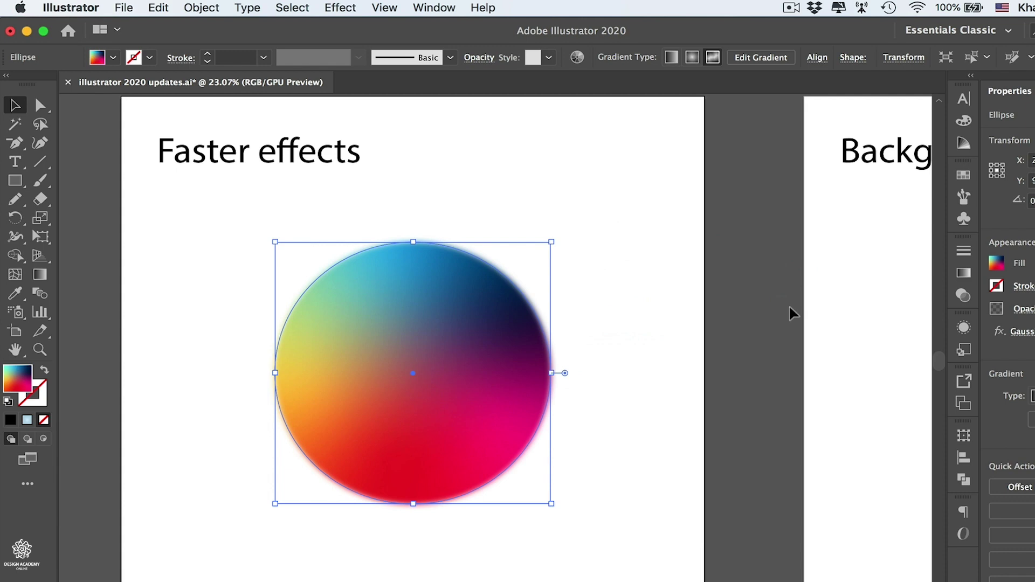
Search Help for 'drop' and open the Stylize > Drop Shadow dialog for the blurred circle.
click(331, 7)
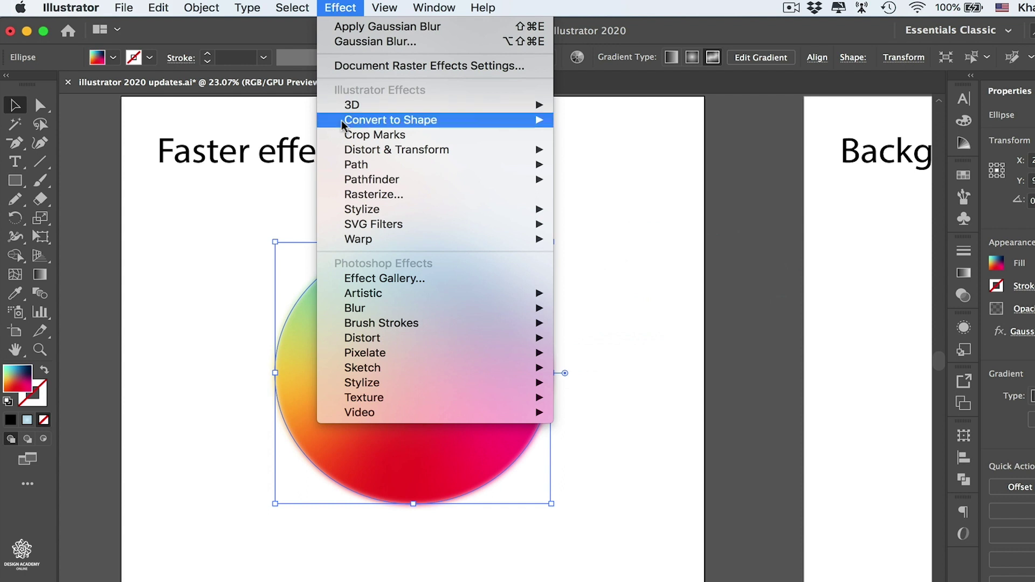
mouse_move(482, 8)
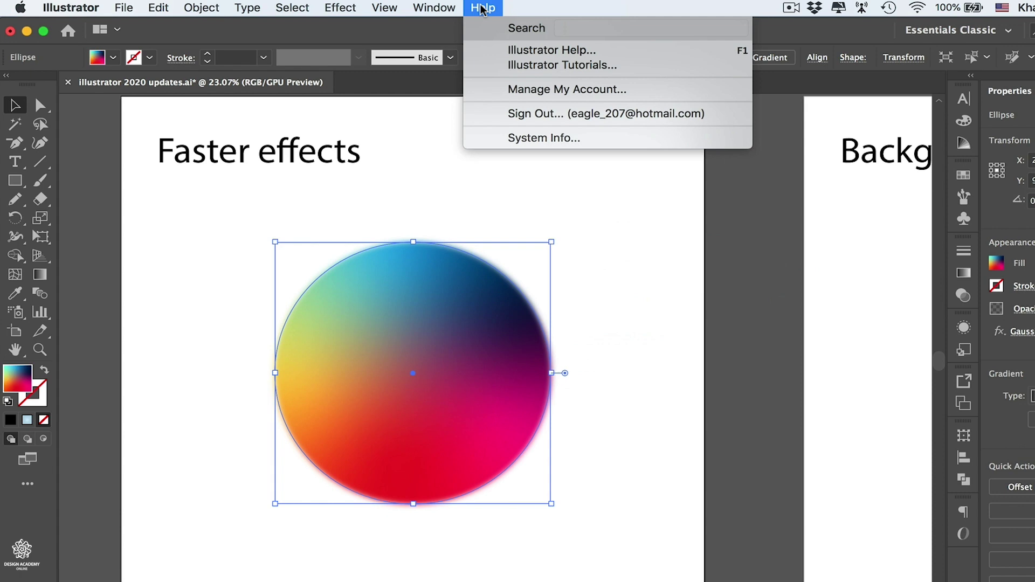
text(drop)
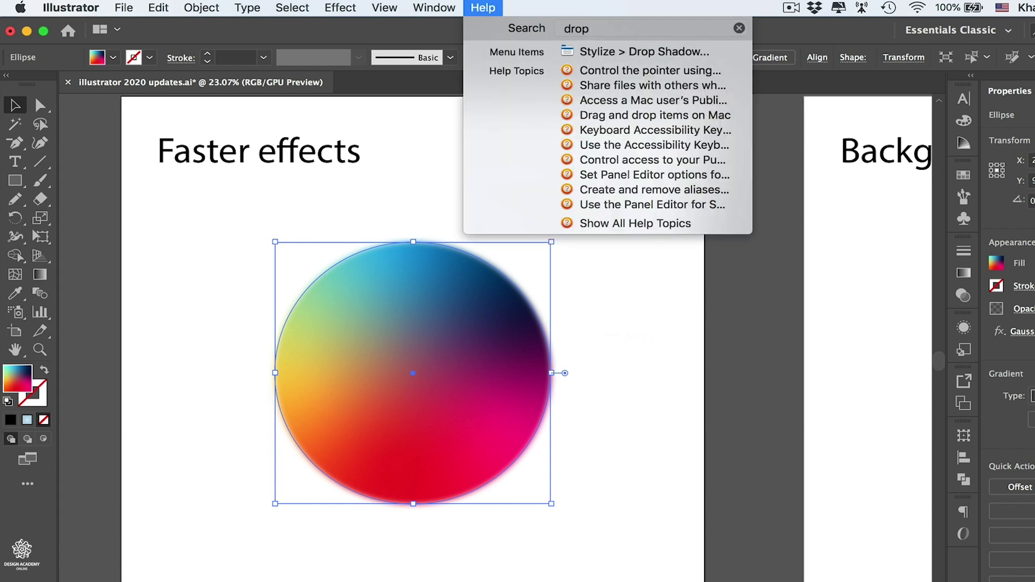
mouse_move(537, 54)
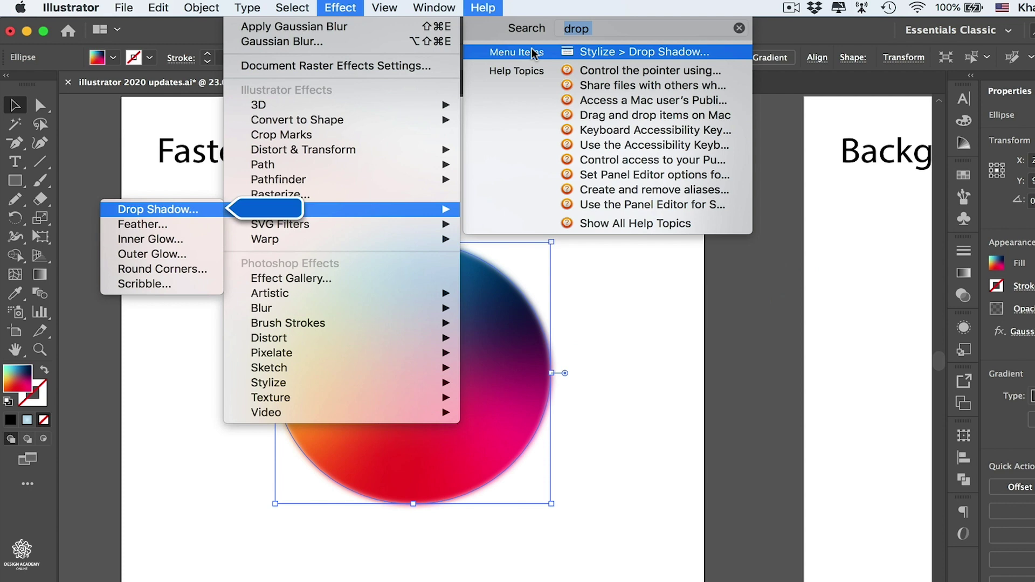
click(532, 53)
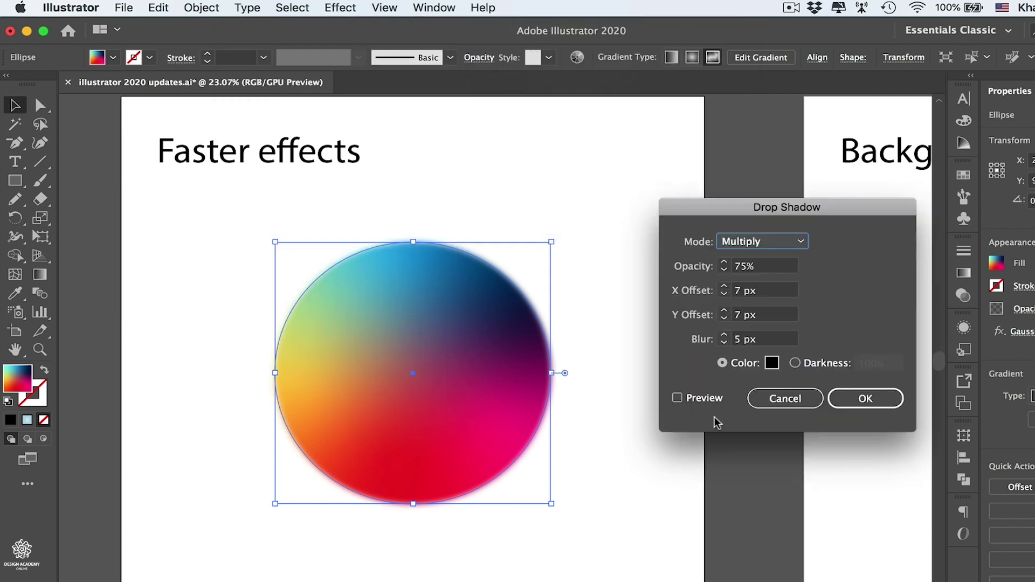
Preview the drop shadow and raise its X offset to 90 px.
click(678, 398)
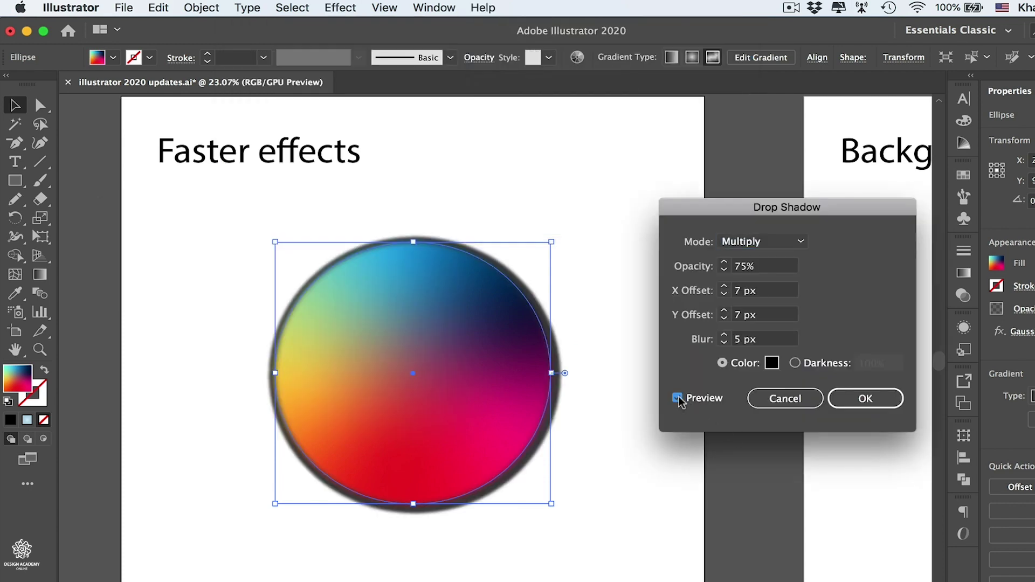
shift+click(723, 287)
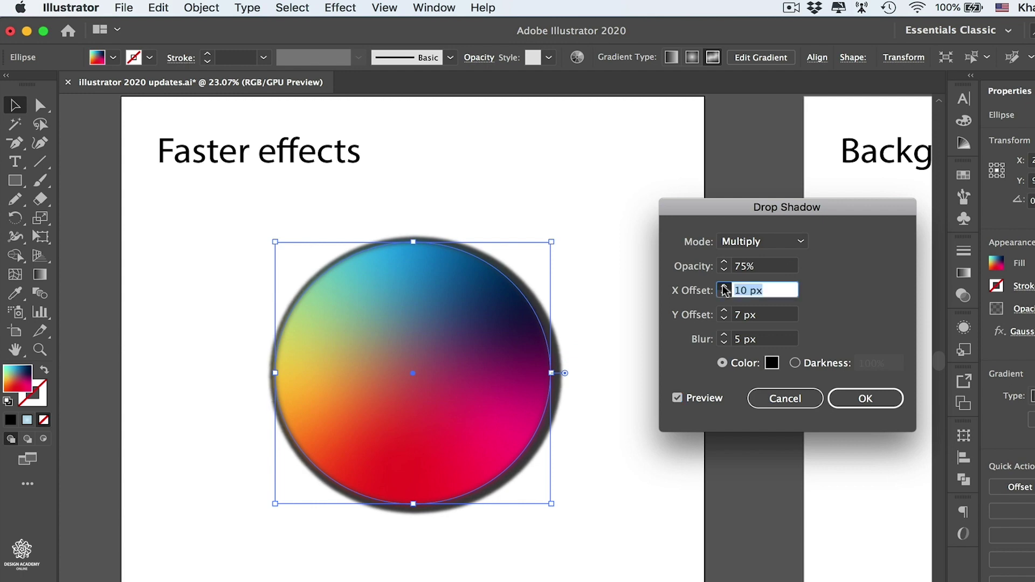
shift+click(724, 287)
shift+click(724, 287)
shift+click(724, 287)
shift+click(724, 286)
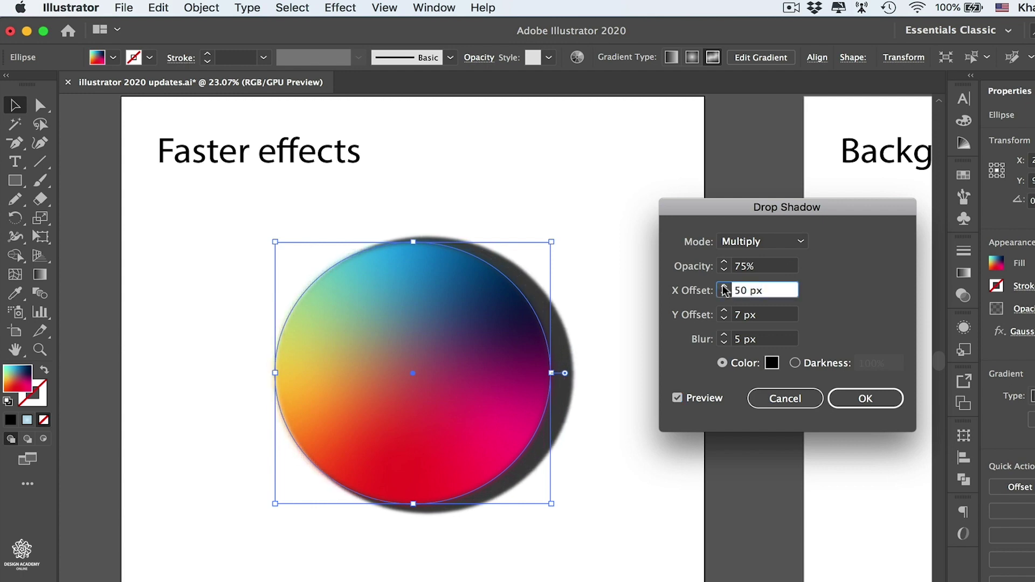
shift+click(724, 287)
shift+click(724, 287)
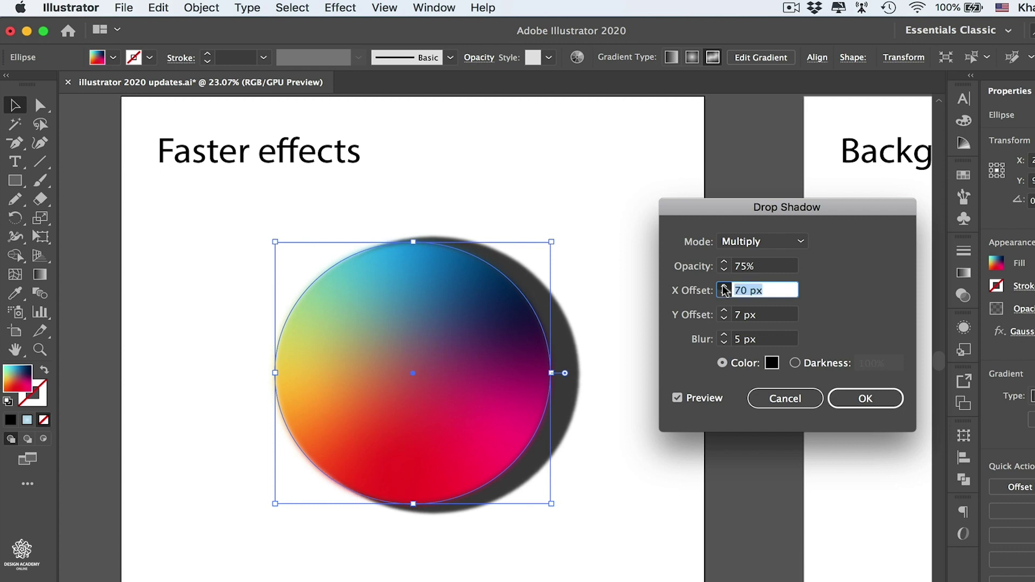
shift+click(723, 287)
shift+click(724, 288)
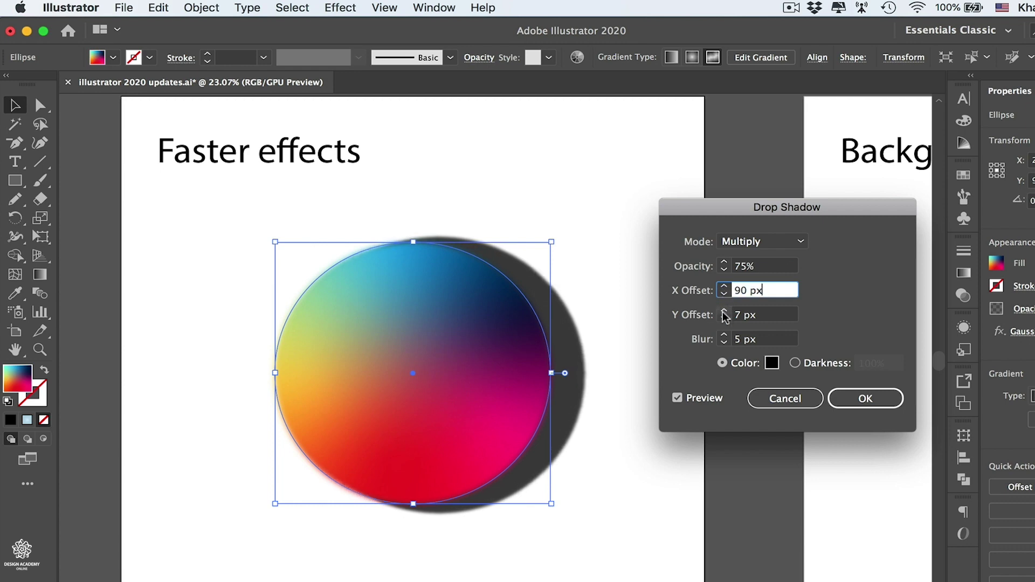
Set the shadow's Y offset to 110 px and its blur to 130 px.
shift+click(724, 311)
shift+click(723, 311)
shift+click(724, 312)
shift+click(724, 312)
shift+click(724, 311)
shift+click(724, 312)
shift+click(724, 312)
shift+click(723, 312)
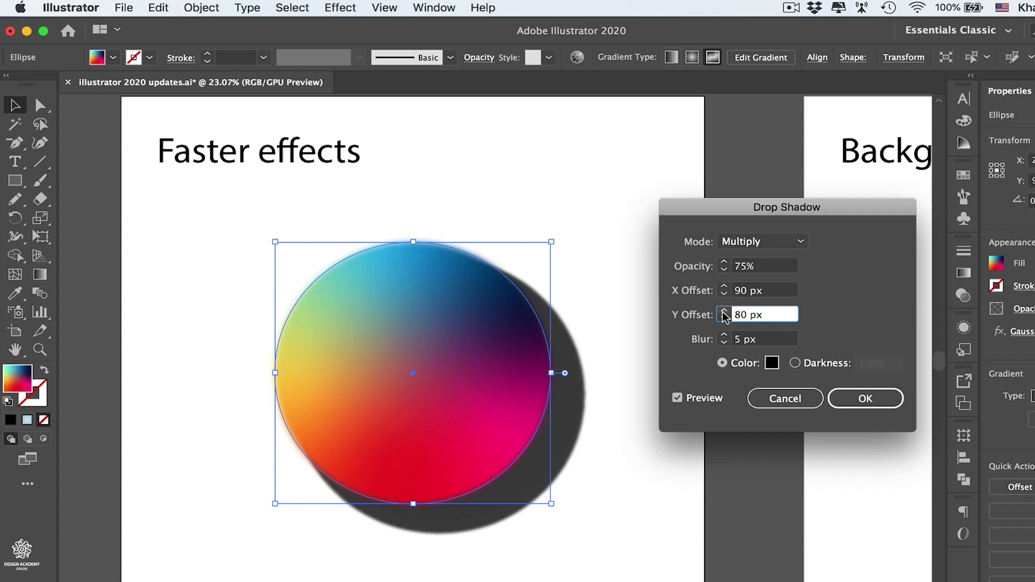
shift+click(724, 312)
shift+click(724, 312)
shift+click(724, 312)
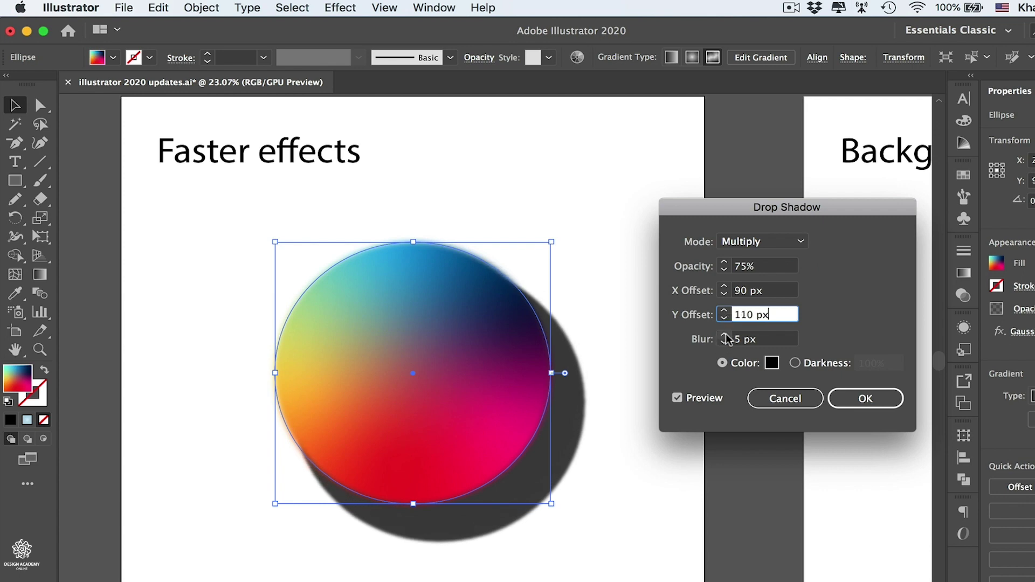
shift+click(725, 335)
shift+click(724, 335)
shift+click(724, 335)
shift+click(724, 336)
shift+click(724, 335)
shift+click(724, 335)
shift+click(724, 336)
shift+click(724, 335)
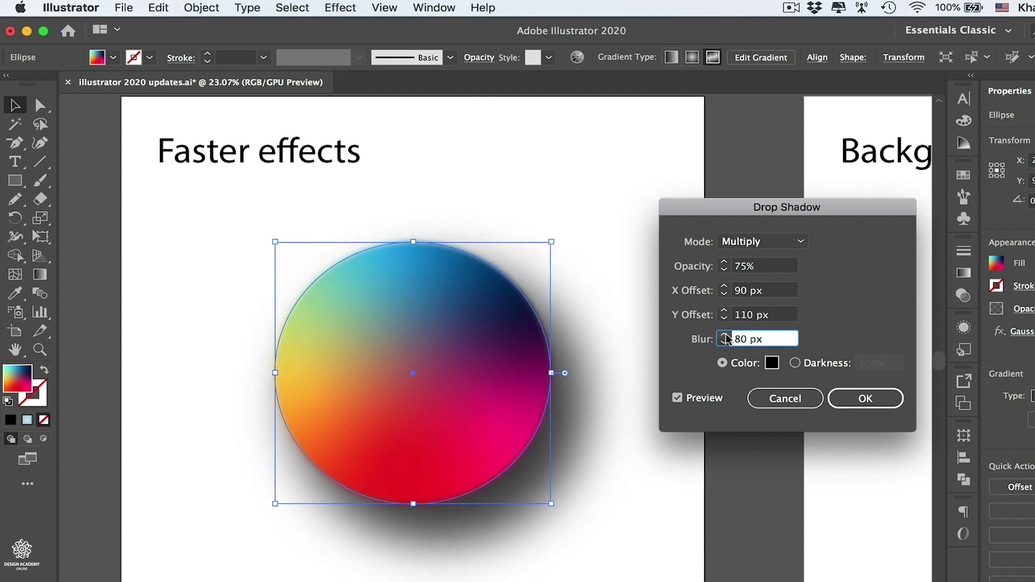
shift+click(725, 335)
shift+click(724, 335)
shift+click(725, 335)
shift+click(725, 335)
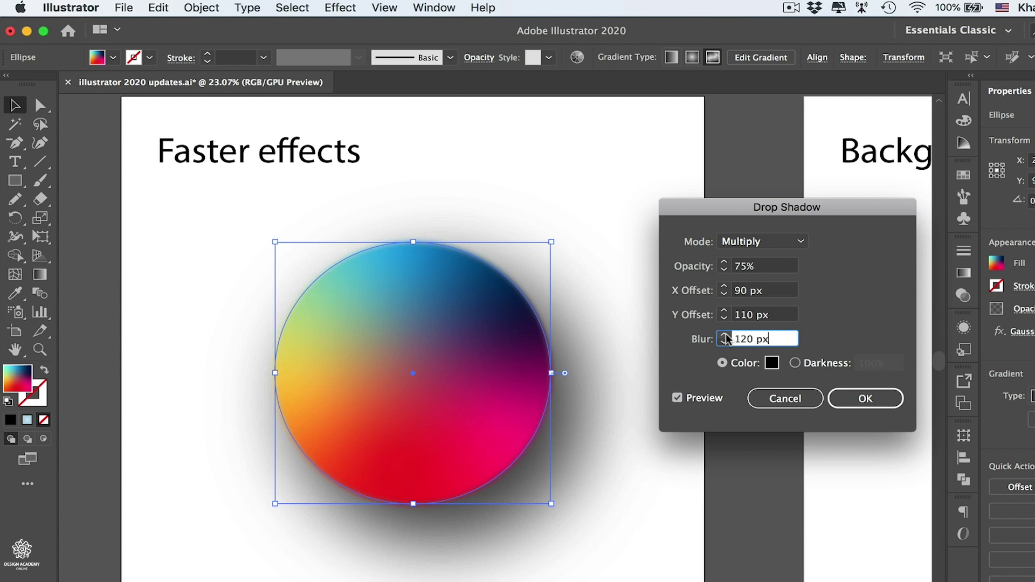
shift+click(725, 335)
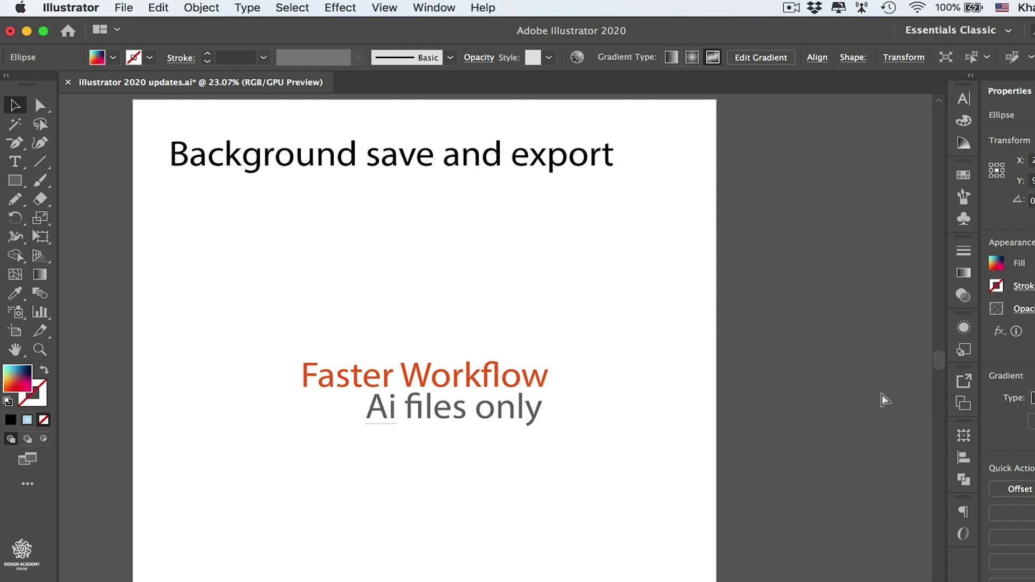
Save 'illustrator 2020 updates.ai' with Cmd+S, letting it save in the background.
key(super+s)
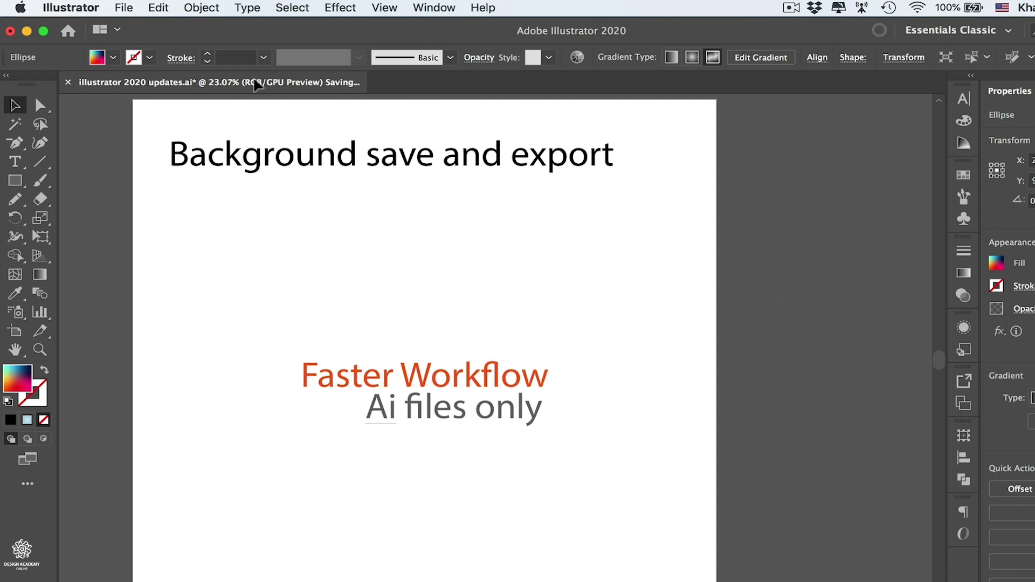